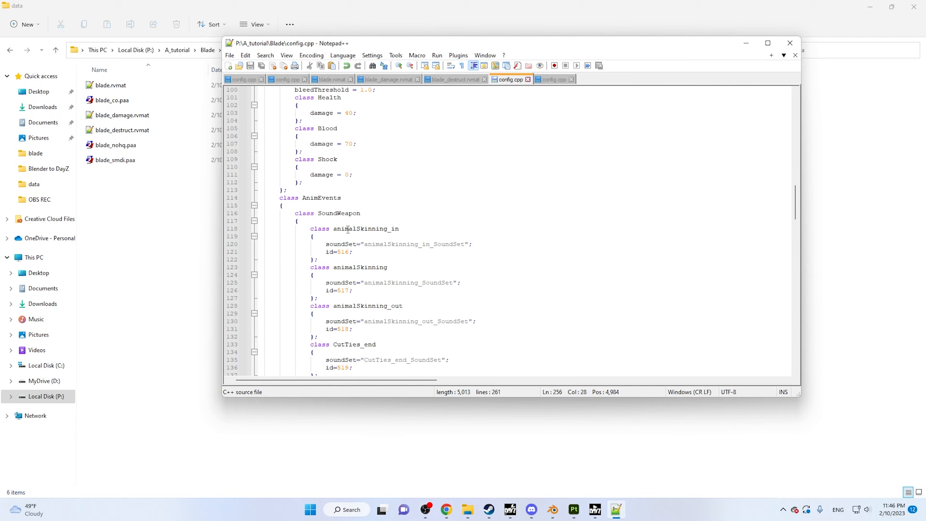
Step: Check the blade's config.cpp through to its final closing bracket and close Notepad++
scroll(399, 286, "down", 20)
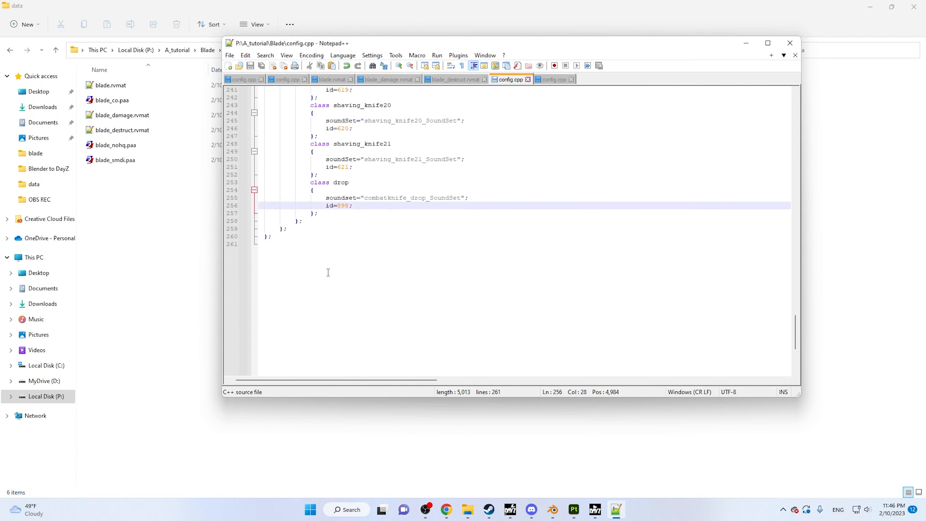
left_click(343, 242)
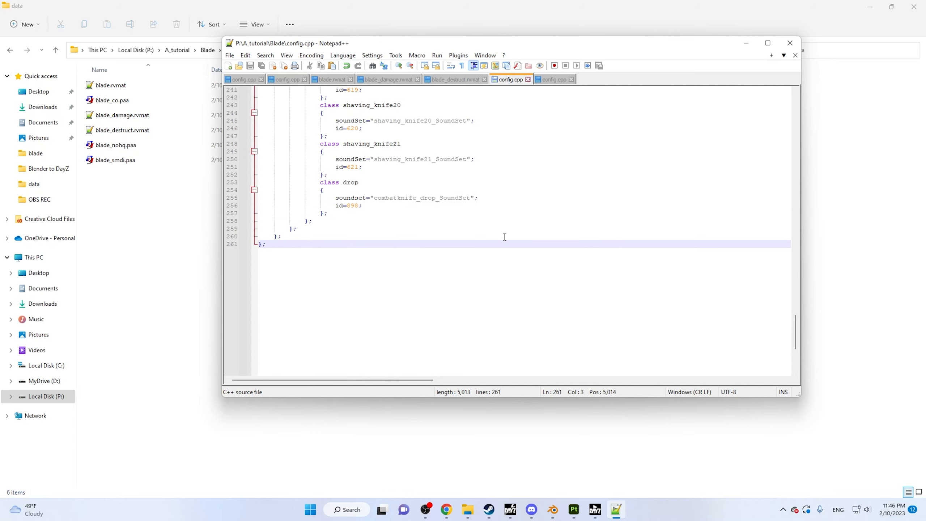
scroll(504, 237, "up", 20)
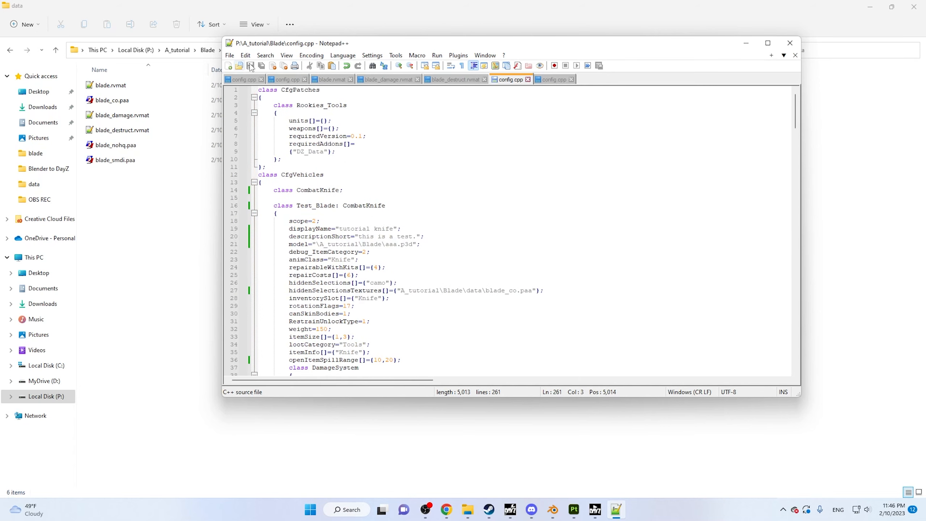
left_click(790, 43)
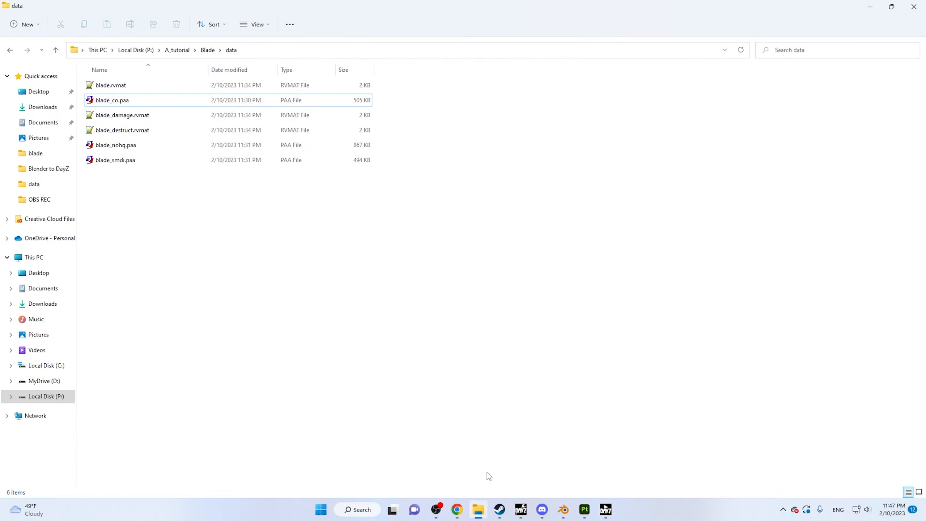
Step: Launch Object Builder from DayZ Tools
left_click(520, 509)
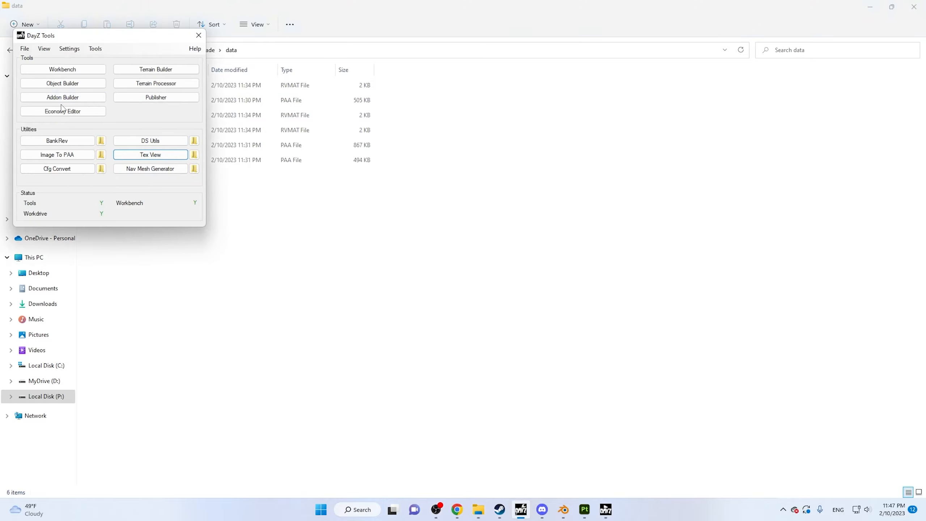
left_click(78, 84)
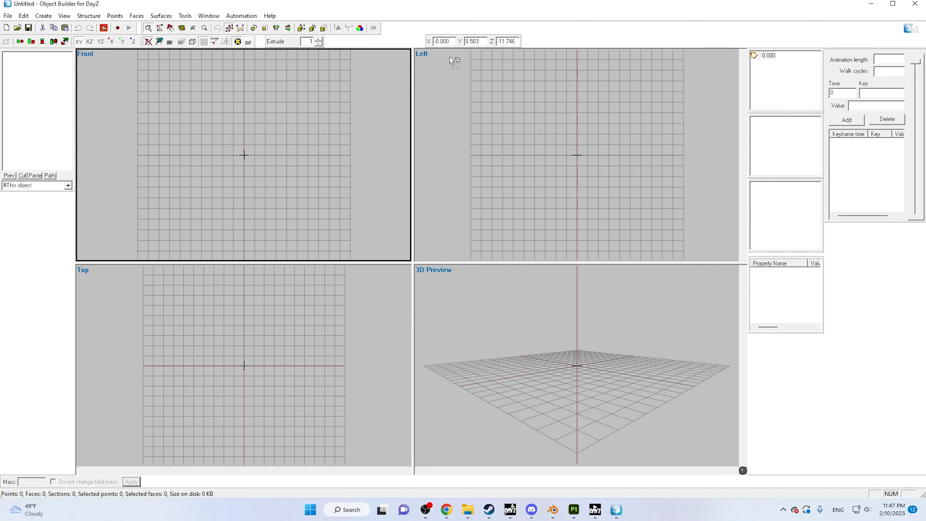
left_click(467, 512)
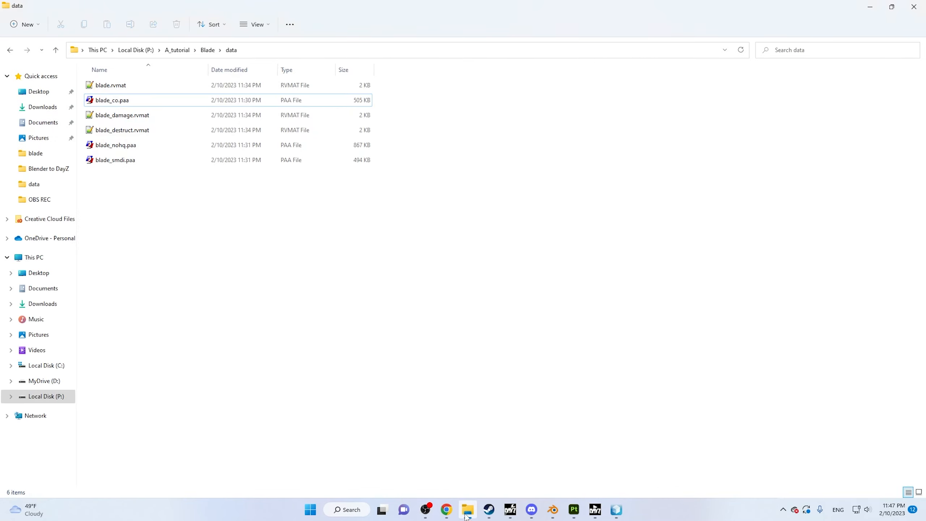
left_click(616, 510)
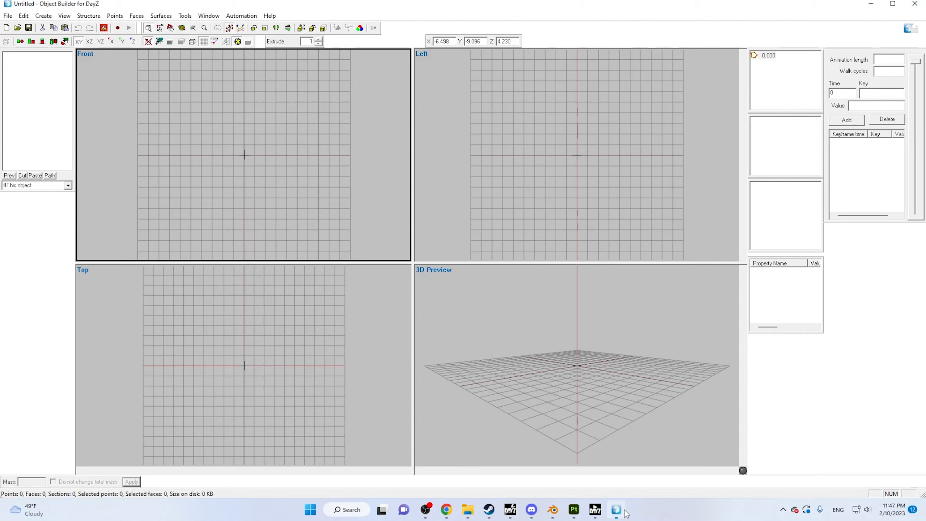
Step: Switch to Chrome and filter the CGTrader knife 3D models to free ones
left_click(447, 512)
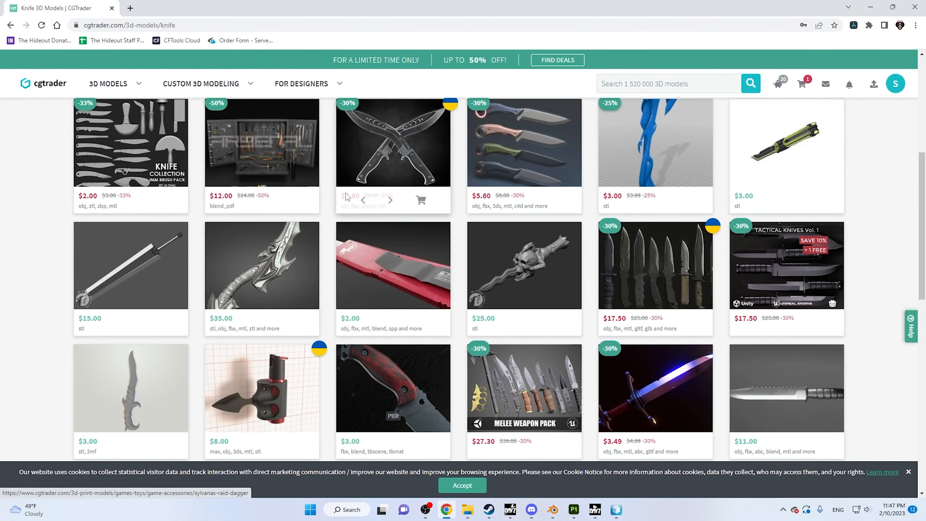
scroll(217, 274, "up", 6)
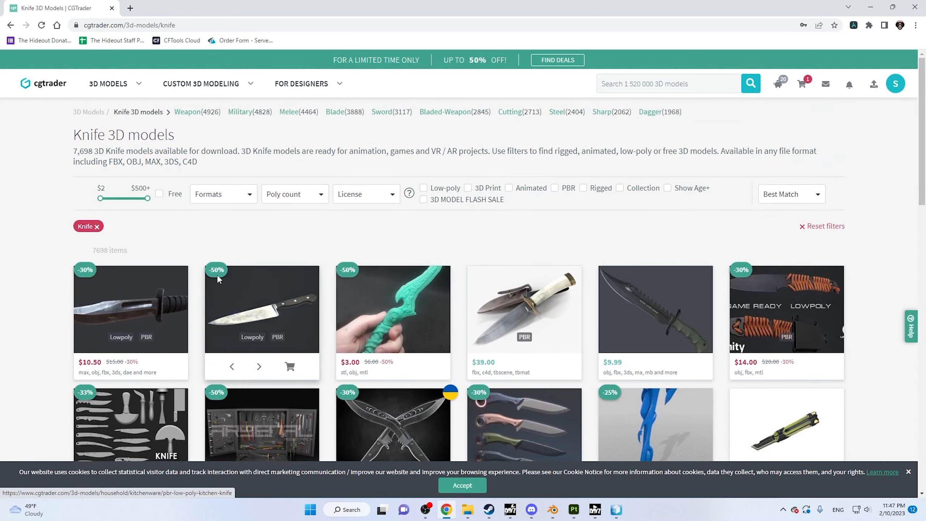
left_click(159, 193)
Step: Browse the free knife models on CGTrader and return to Object Builder
scroll(99, 236, "down", 5)
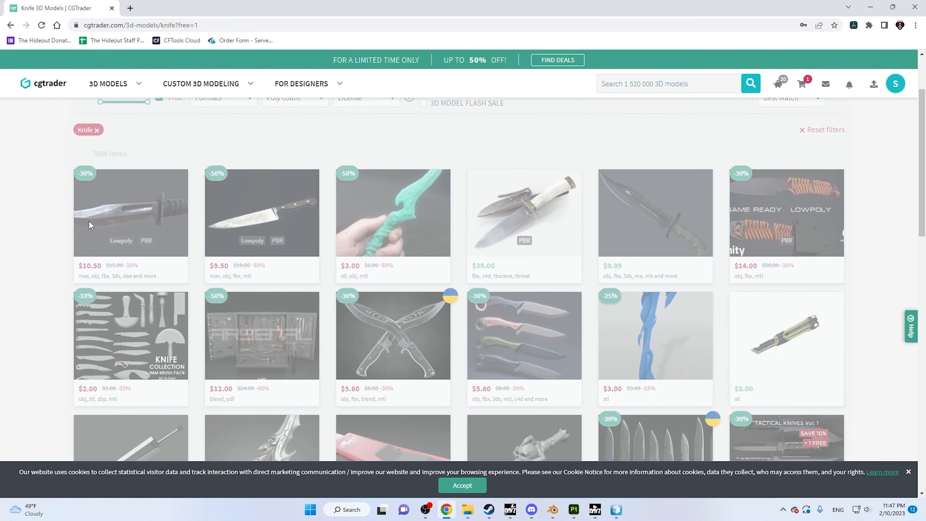
scroll(99, 236, "up", 3)
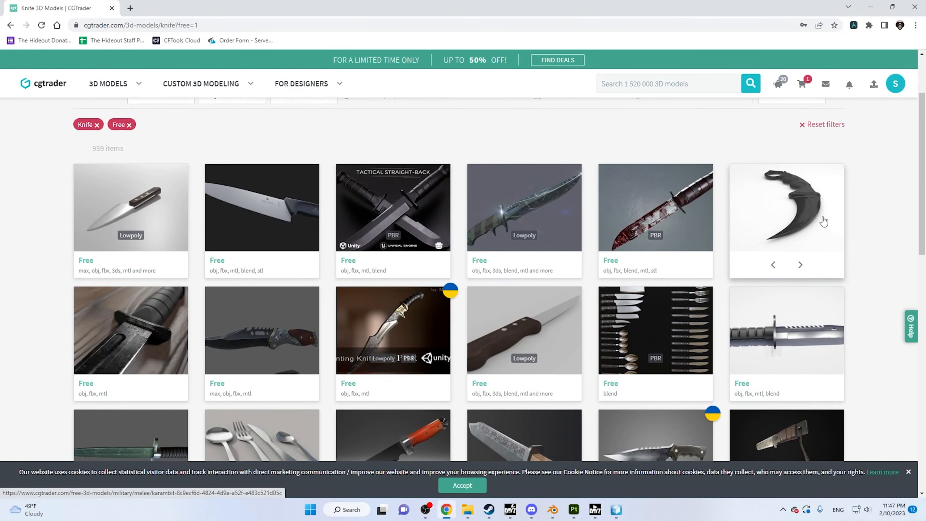
scroll(824, 226, "down", 6)
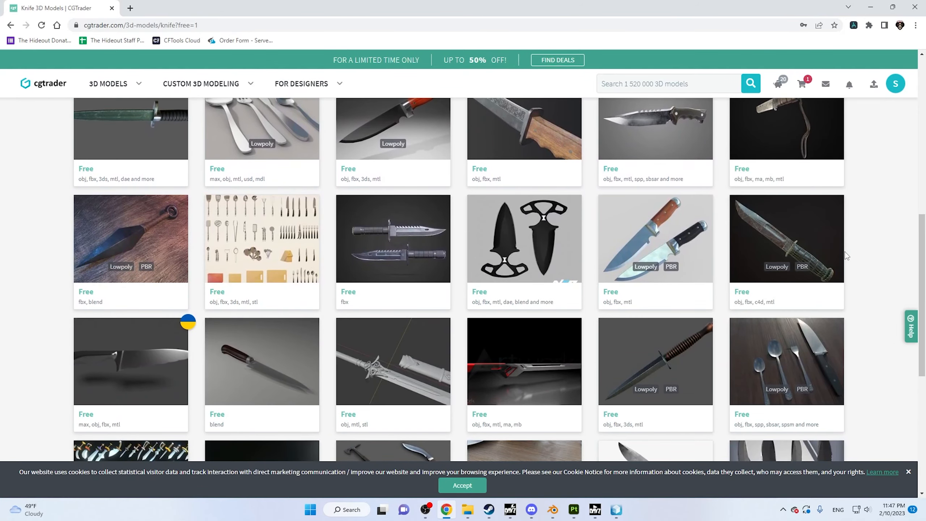
scroll(844, 253, "down", 3)
scroll(833, 262, "down", 5)
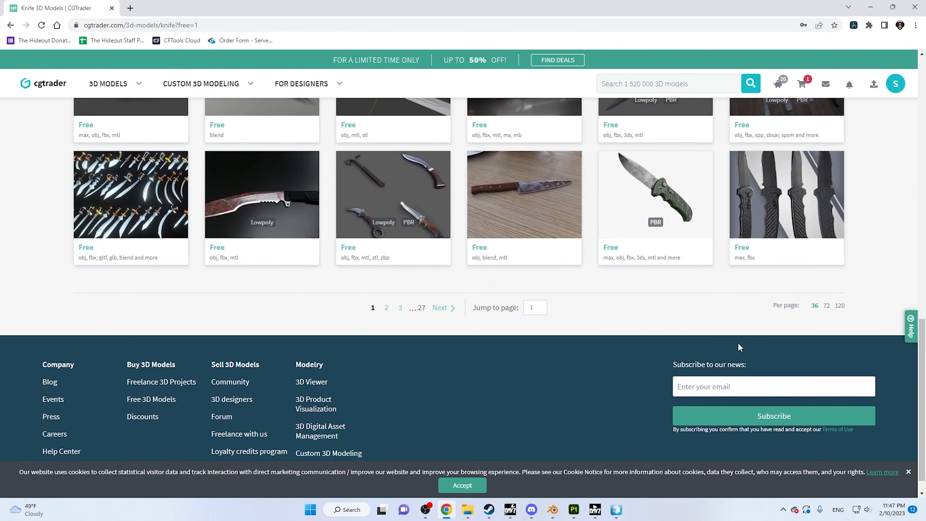
scroll(487, 350, "up", 20)
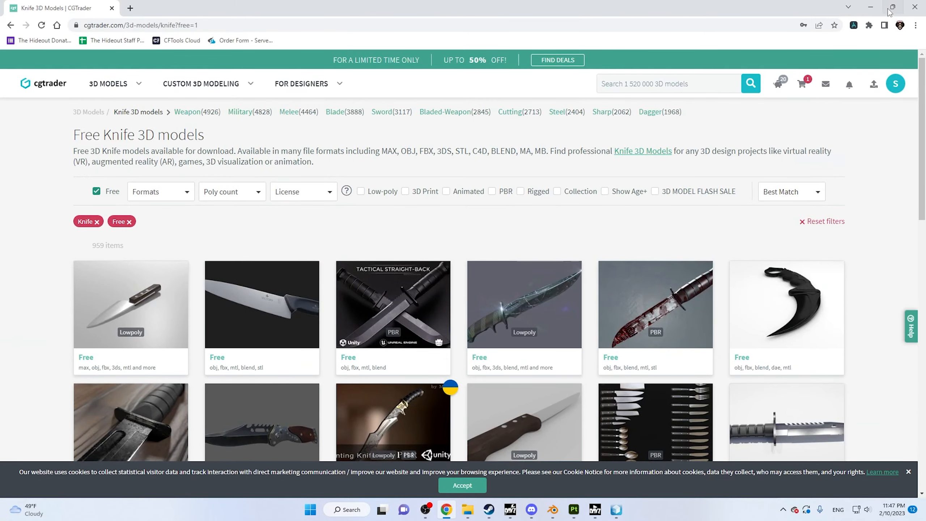
left_click(865, 5)
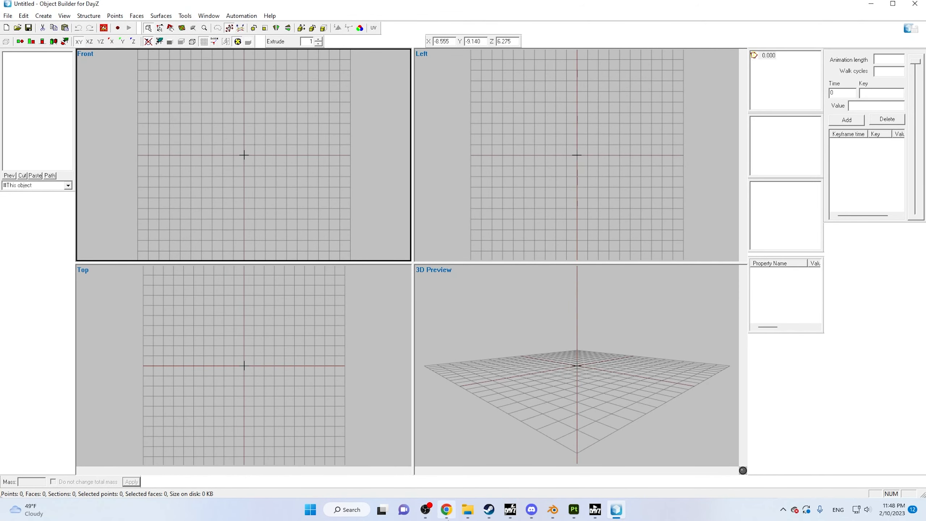
left_click(447, 510)
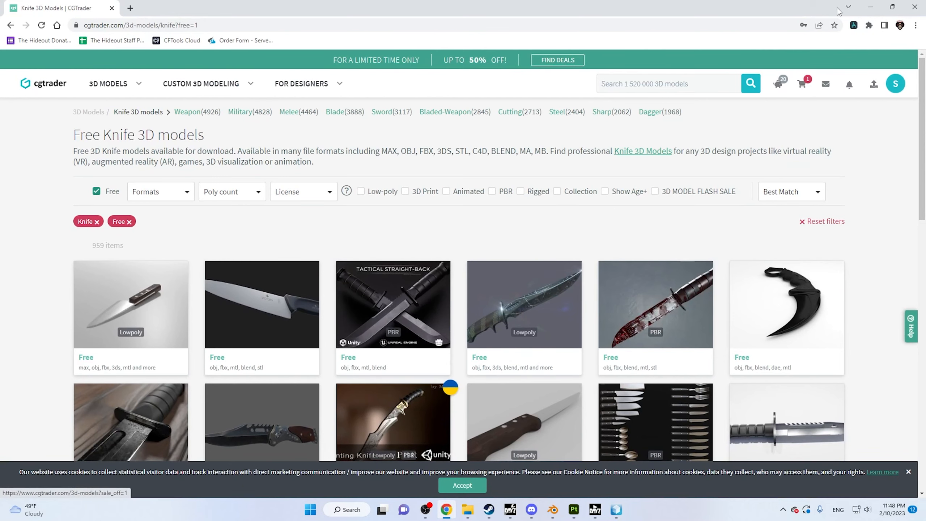
left_click(870, 6)
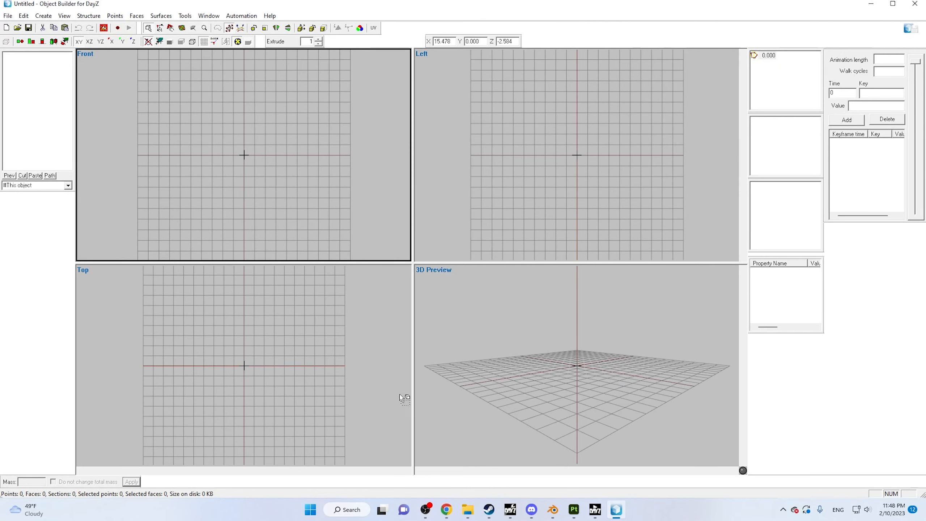
left_click(8, 16)
mouse_move(69, 103)
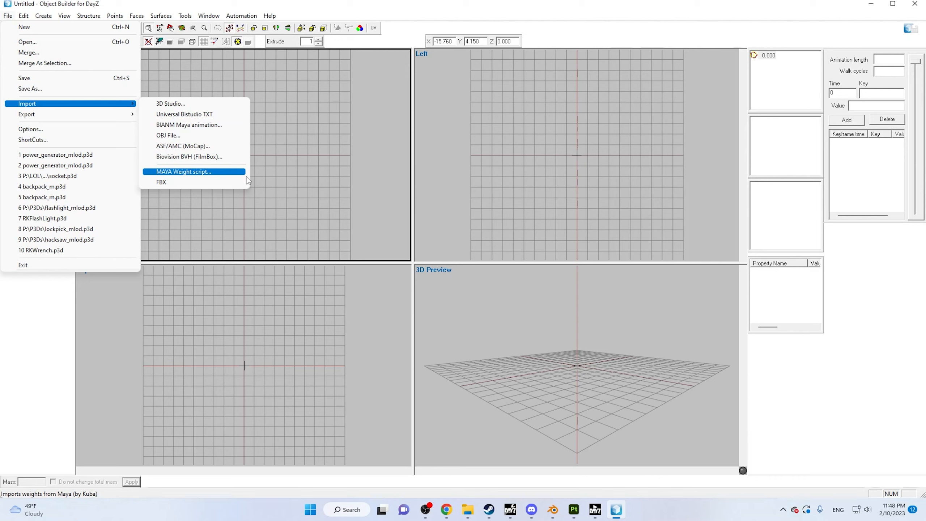
left_click(355, 149)
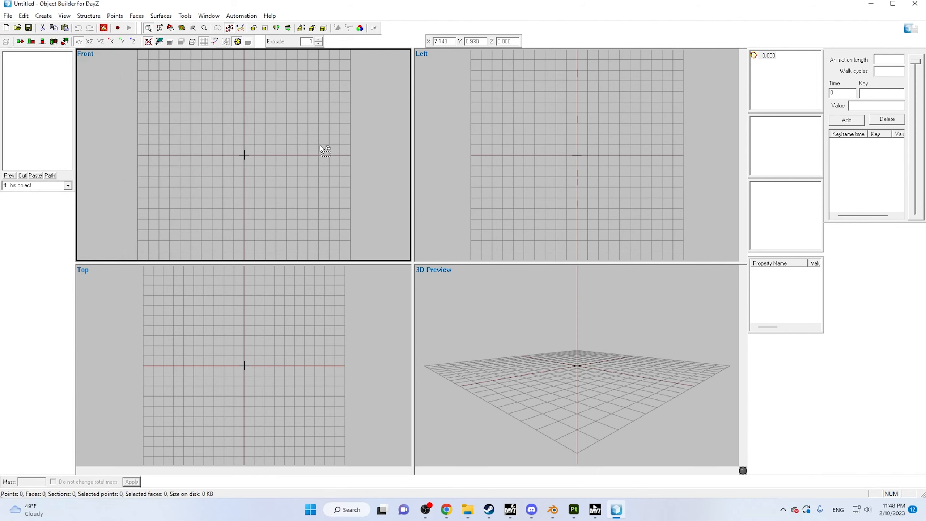
Step: Start an FBX import and open Tutorial.fbx from the Blender to DayZ folder on the Desktop
left_click(8, 16)
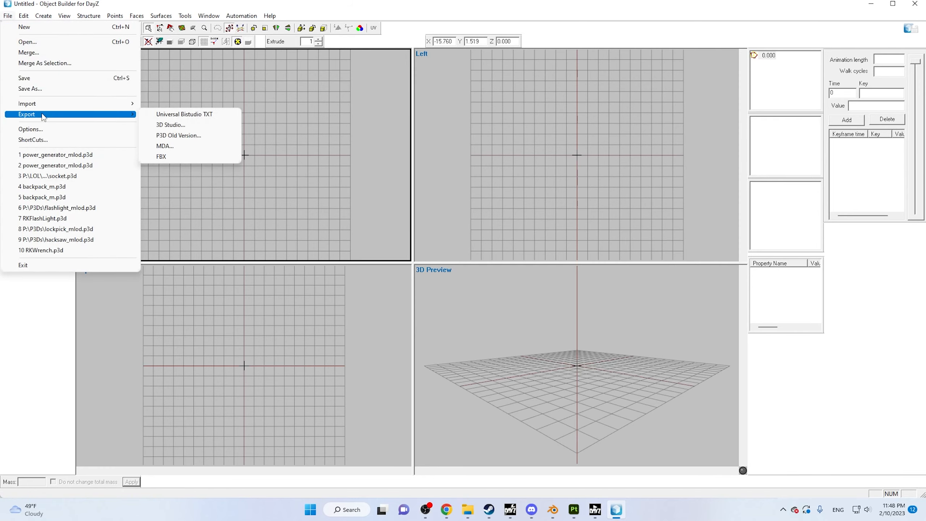
left_click(153, 183)
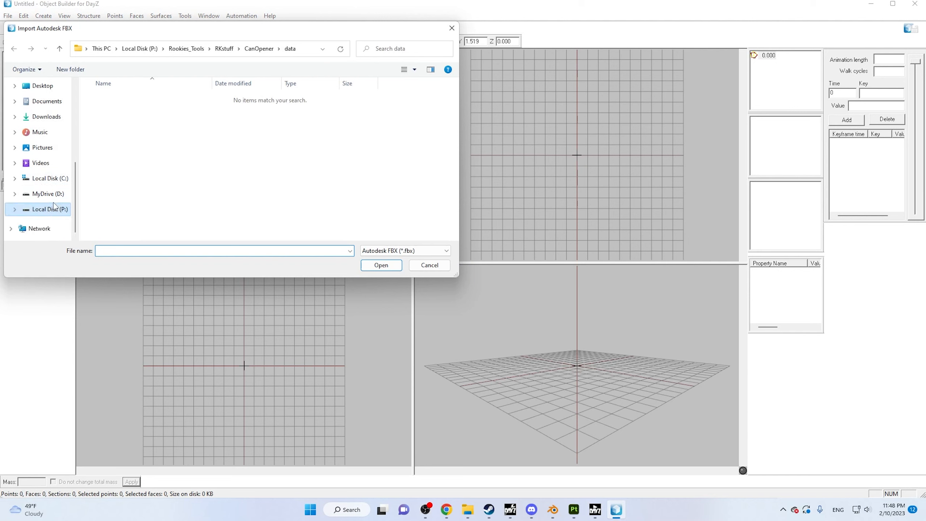
scroll(53, 203, "up", 5)
left_click(40, 105)
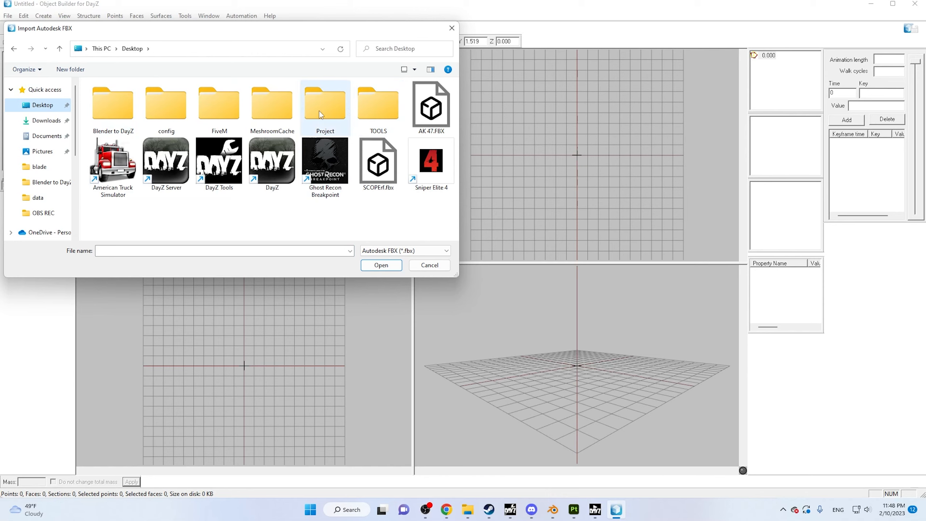
left_click(130, 115)
double_click(130, 115)
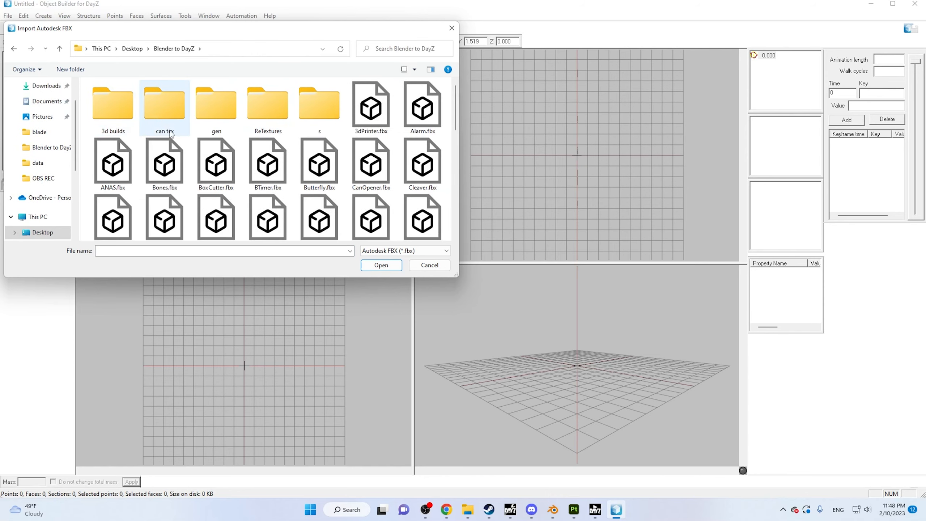
left_click(164, 164)
scroll(165, 164, "down", 2)
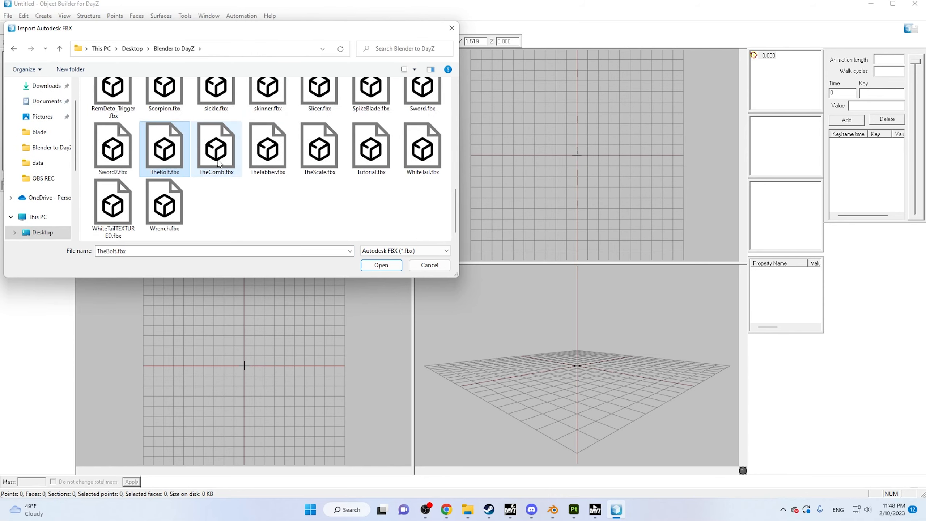
double_click(351, 148)
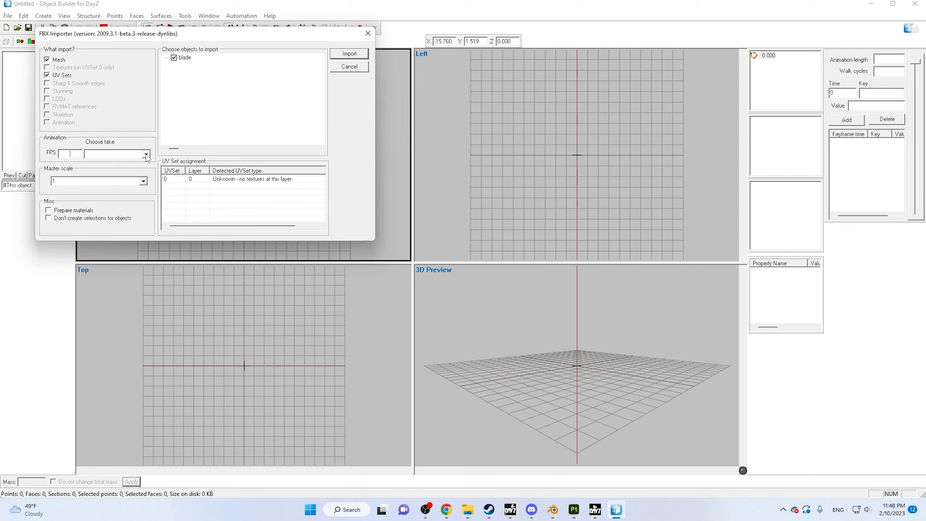
Step: Set the FBX master scale to 0.01 and import the blade object with its mesh and UV sets
left_click(143, 181)
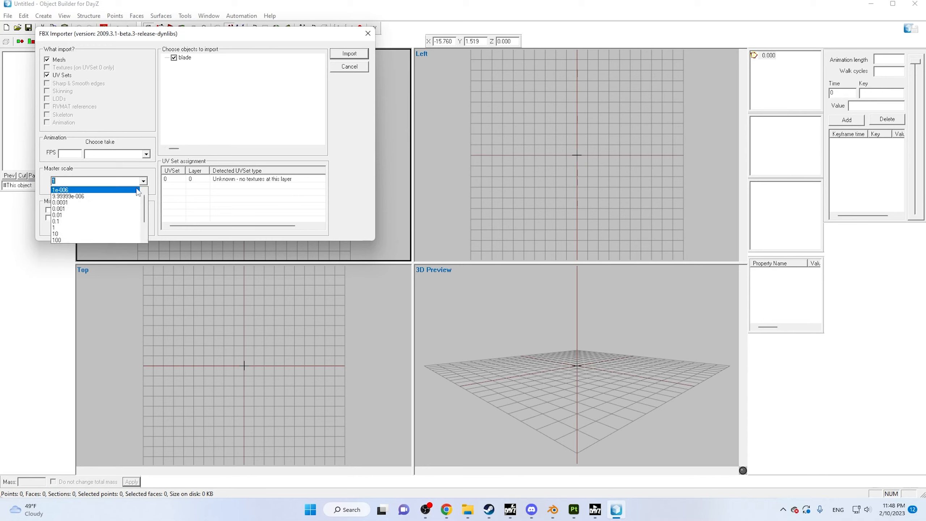
left_click(69, 216)
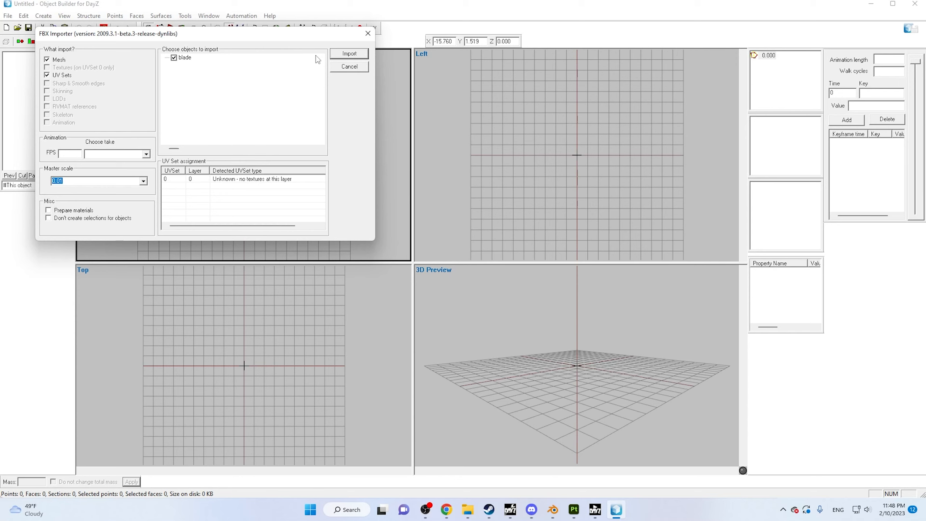
left_click(349, 54)
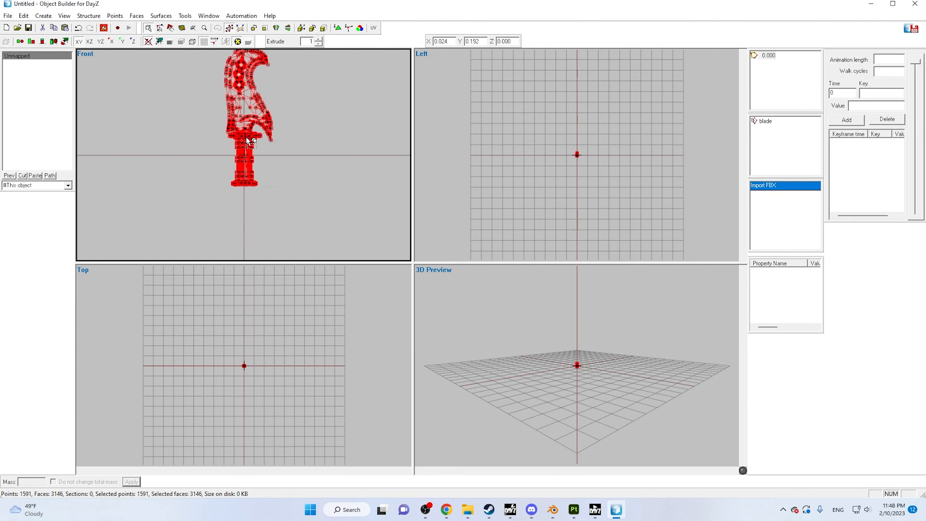
Step: Examine the imported blade's shape and position around the origin in the Front, Left and Top views
middle_click_drag(293, 103, 290, 145)
scroll(282, 108, "up", 2)
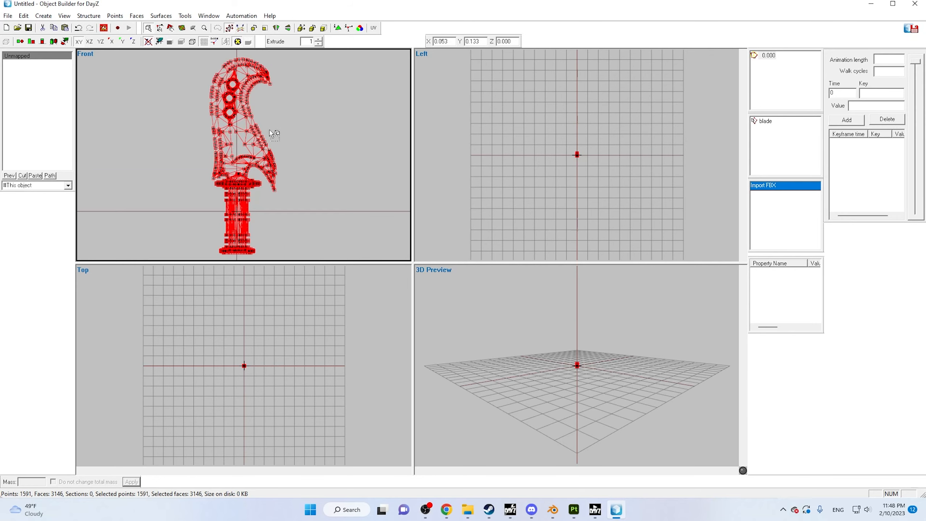
scroll(269, 129, "down", 1)
scroll(589, 137, "up", 12)
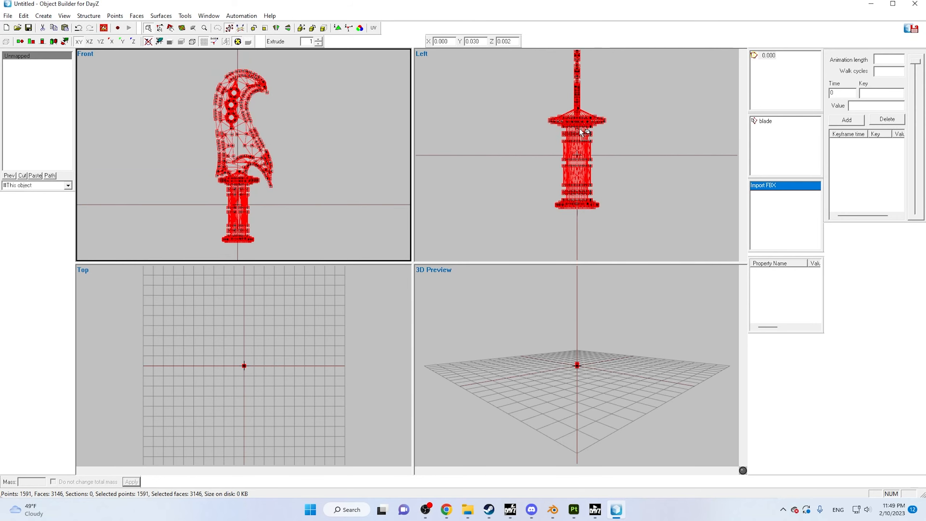
middle_click_drag(613, 86, 614, 95)
scroll(619, 100, "down", 6)
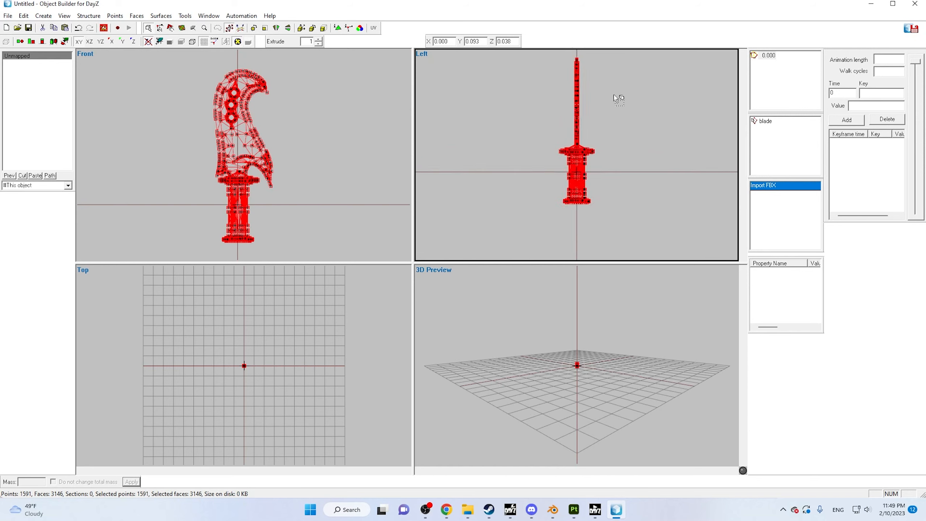
middle_click_drag(626, 106, 624, 129)
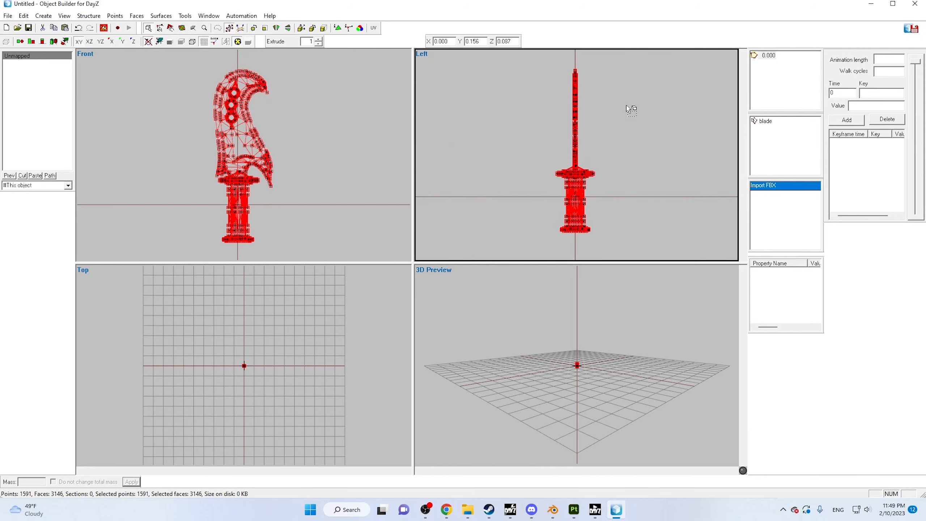
scroll(263, 355, "up", 8)
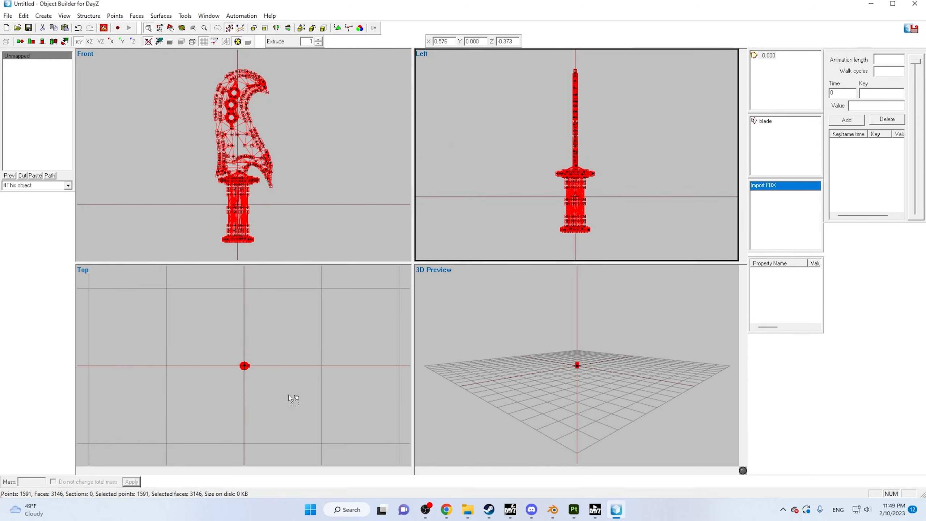
scroll(256, 375, "up", 6)
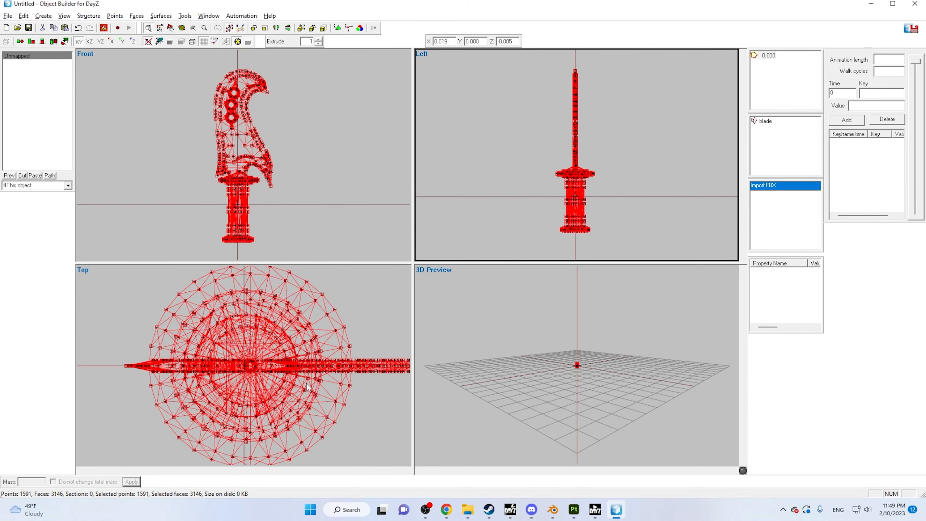
Step: Clear the selection and examine the blade's mesh in the Top view and close up in the 3D Preview
left_click(376, 357)
scroll(376, 359, "down", 2)
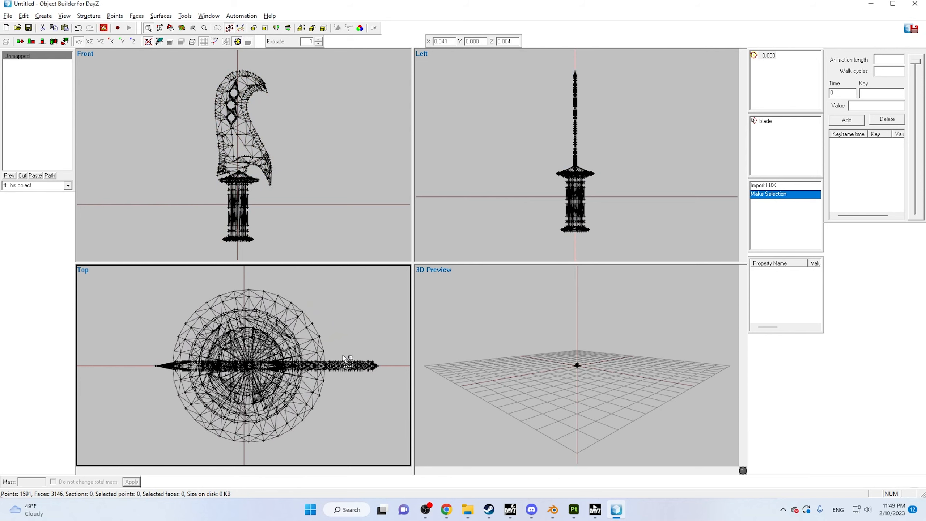
middle_click_drag(354, 353, 343, 354)
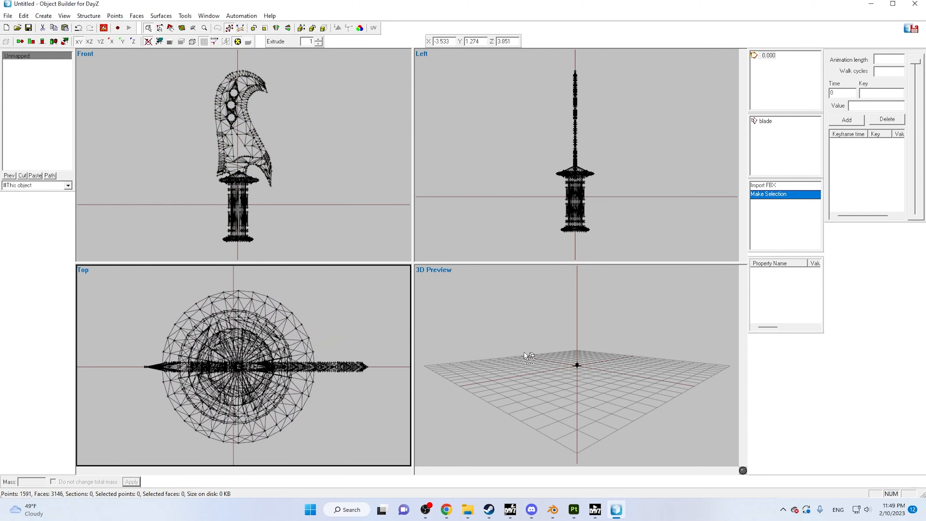
scroll(603, 361, "up", 8)
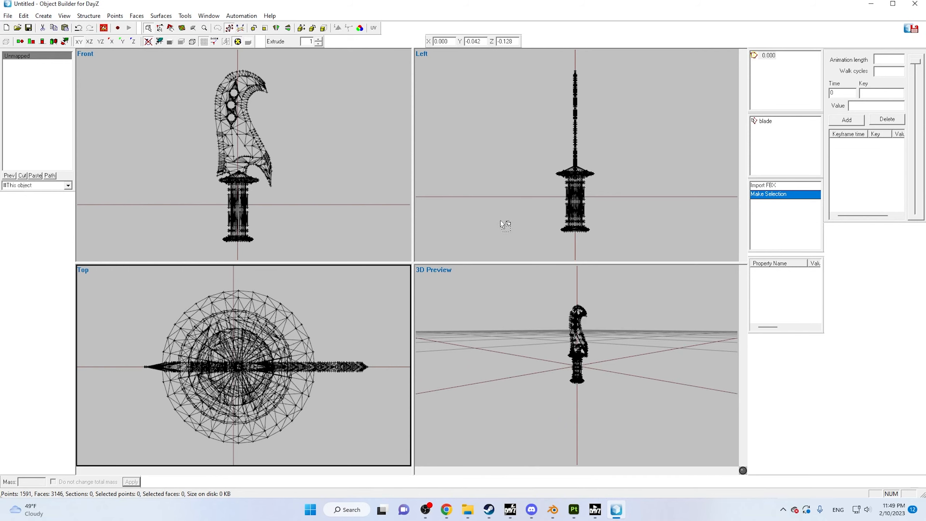
Step: Select the blade named selection in the 0.000 LOD and rename it to camo
left_click(760, 58)
left_click(764, 123)
left_click(769, 55)
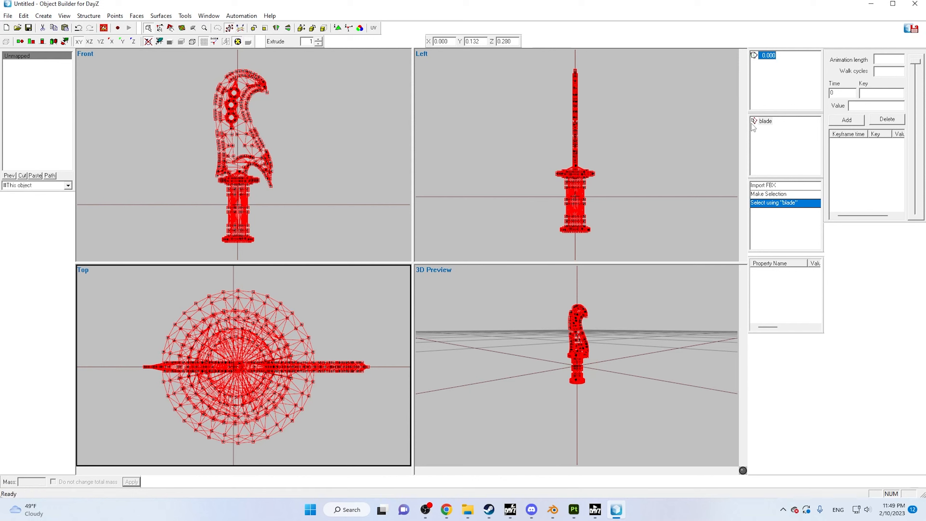
left_click(765, 122)
right_click(766, 122)
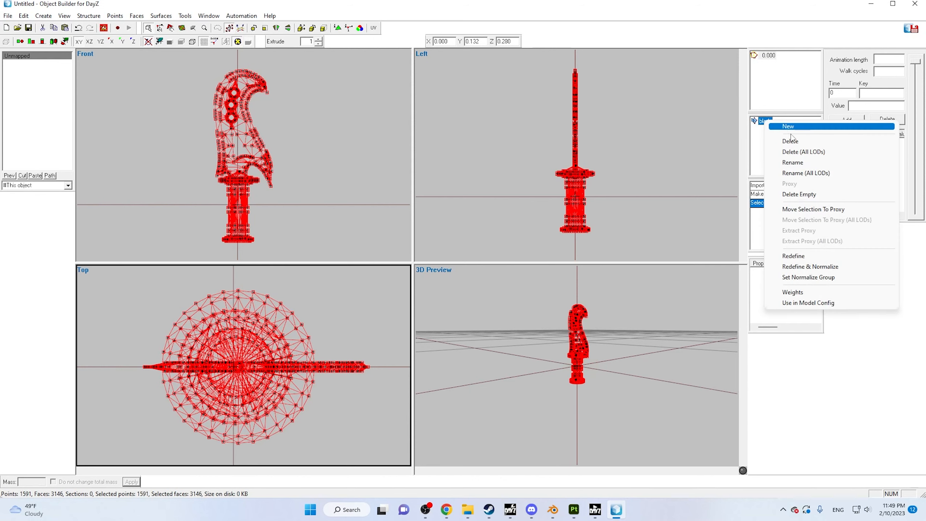
left_click(804, 165)
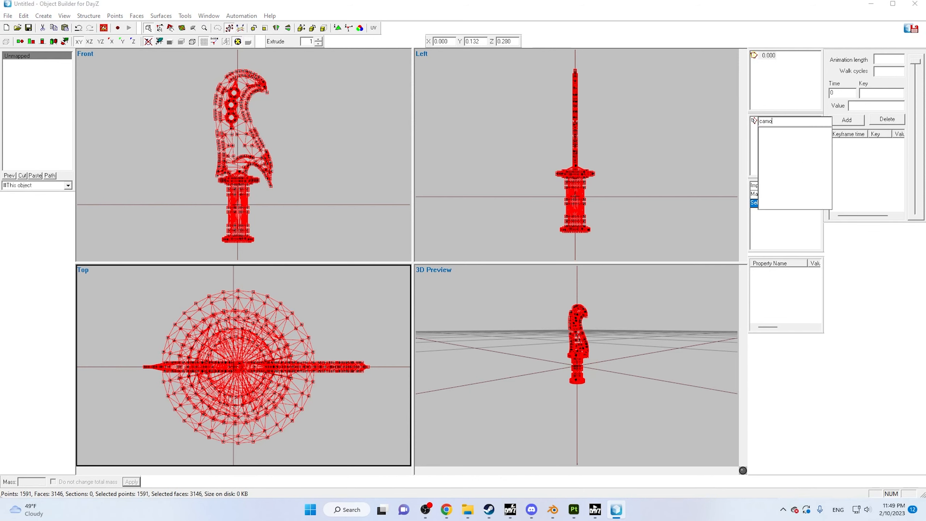
key("Return")
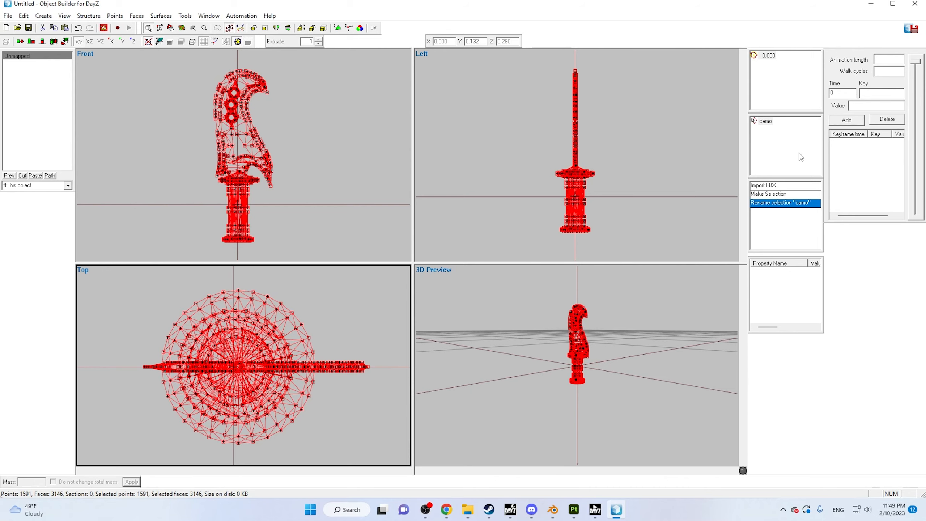
Step: Open config.cpp from the Blade folder, check the hiddenSelections entry for the knife, and return to Object Builder
left_click(463, 512)
key("alt+Up")
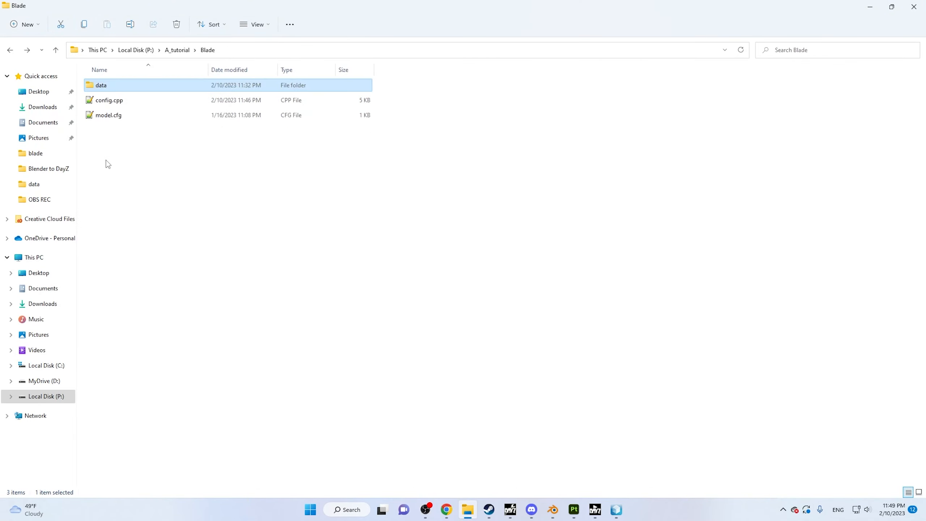
double_click(109, 100)
scroll(359, 234, "down", 2)
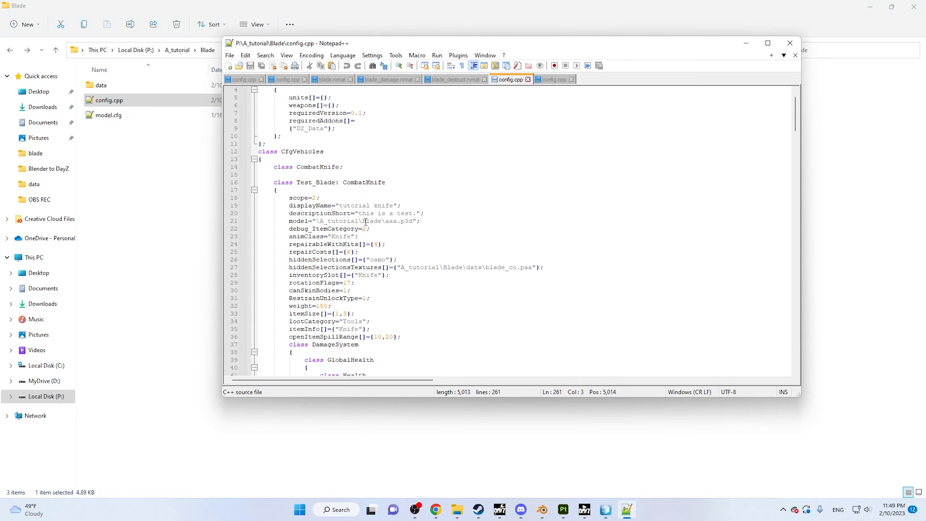
left_click_drag(398, 237, 289, 235)
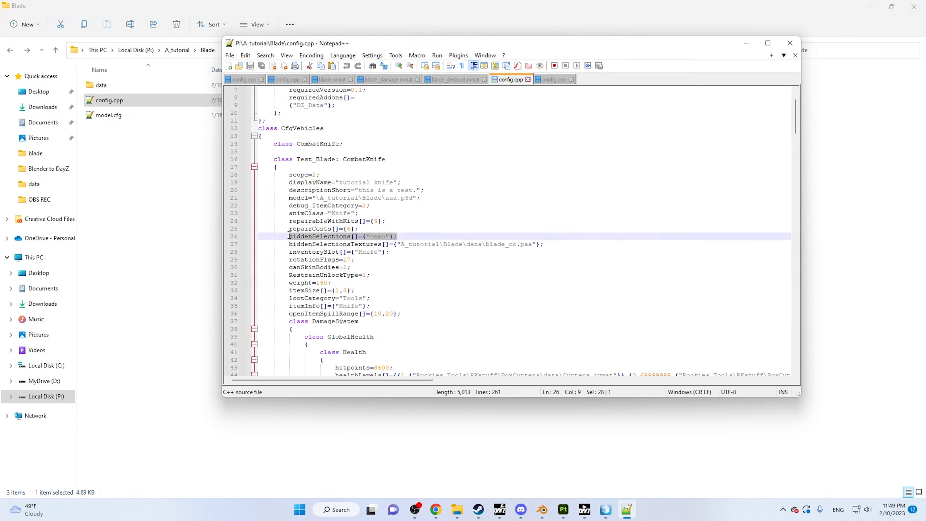
left_click(381, 235)
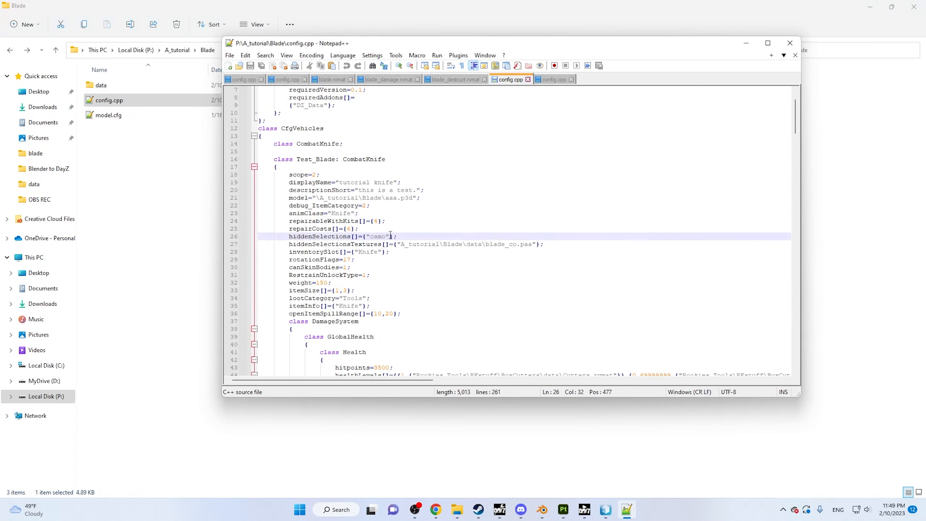
left_click(605, 510)
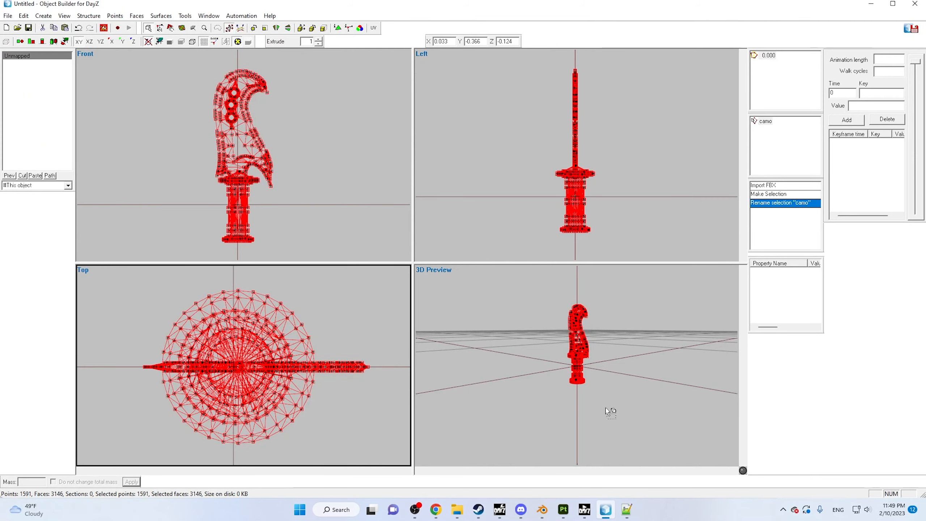
Step: Open Face Properties for the camo selection and assign blade_co.paa from A_tutorial\Blade\data as the texture
left_click(765, 122)
key("e")
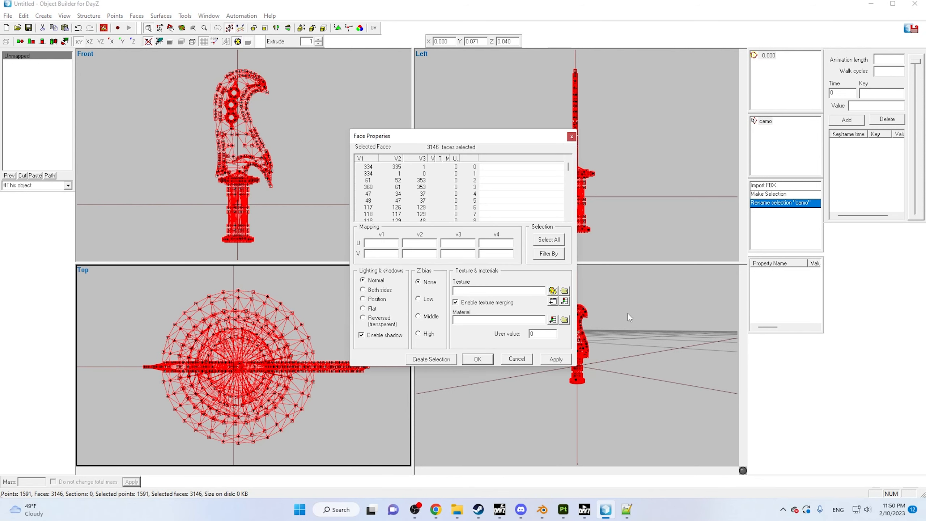
left_click(564, 291)
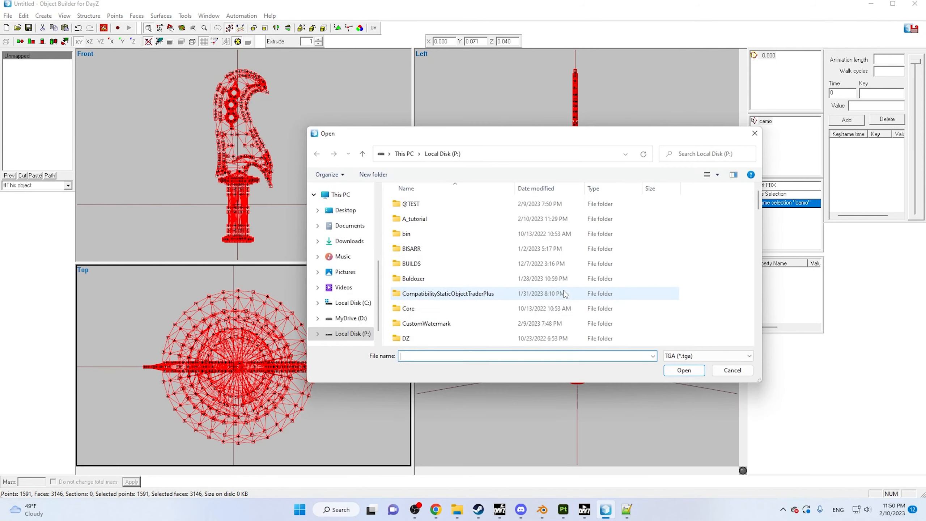
double_click(415, 220)
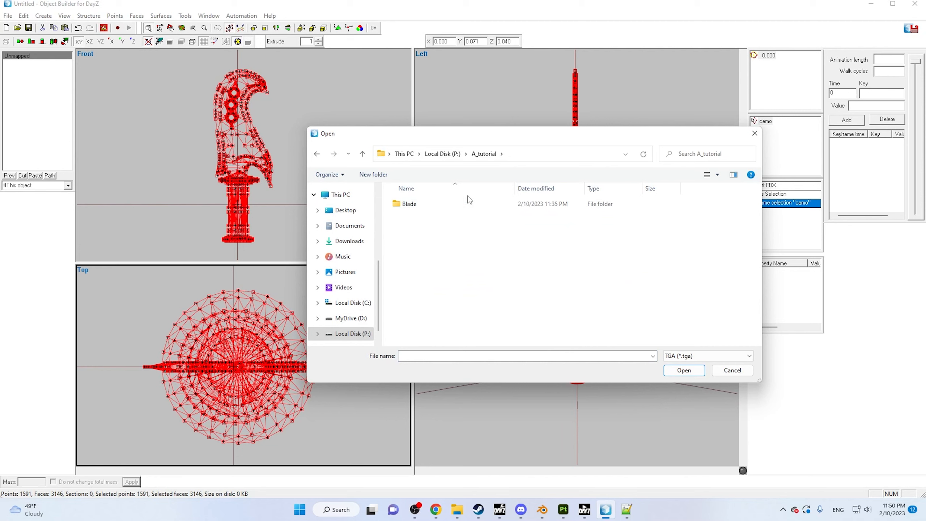
double_click(416, 207)
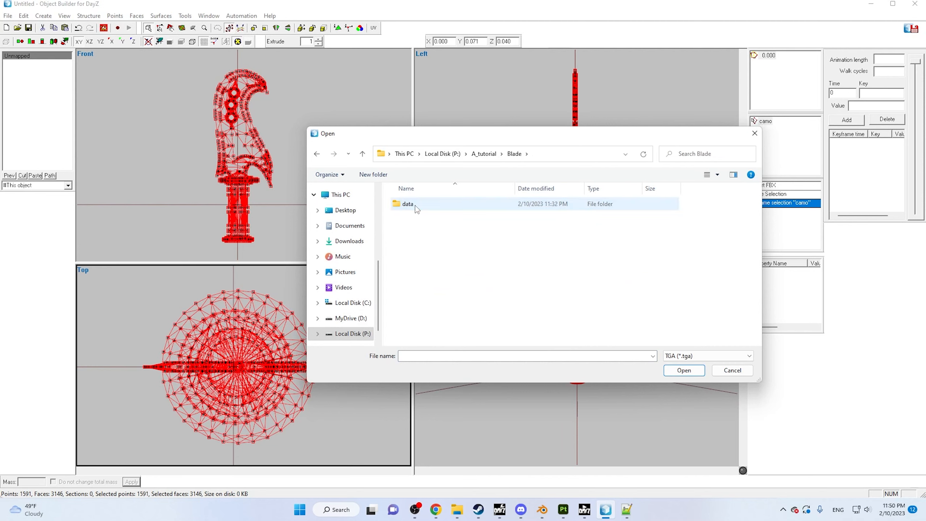
double_click(406, 205)
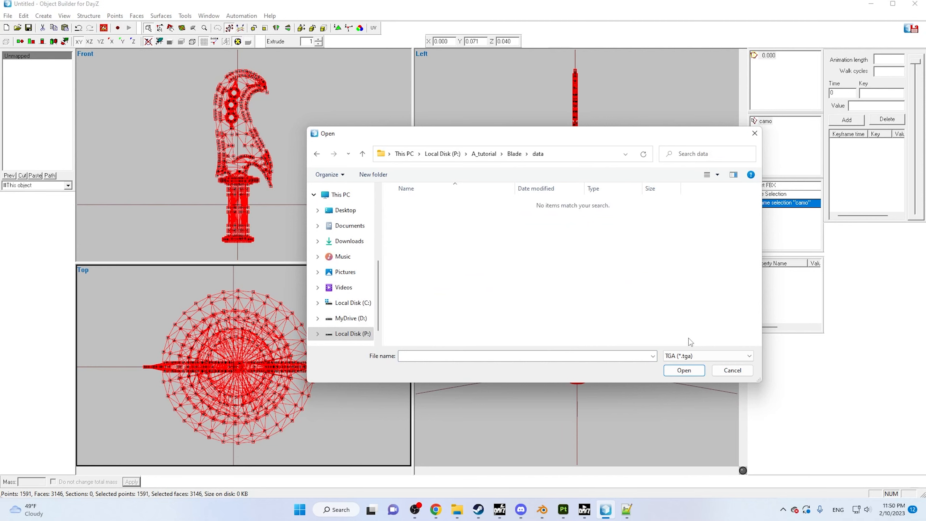
left_click(686, 355)
left_click(700, 373)
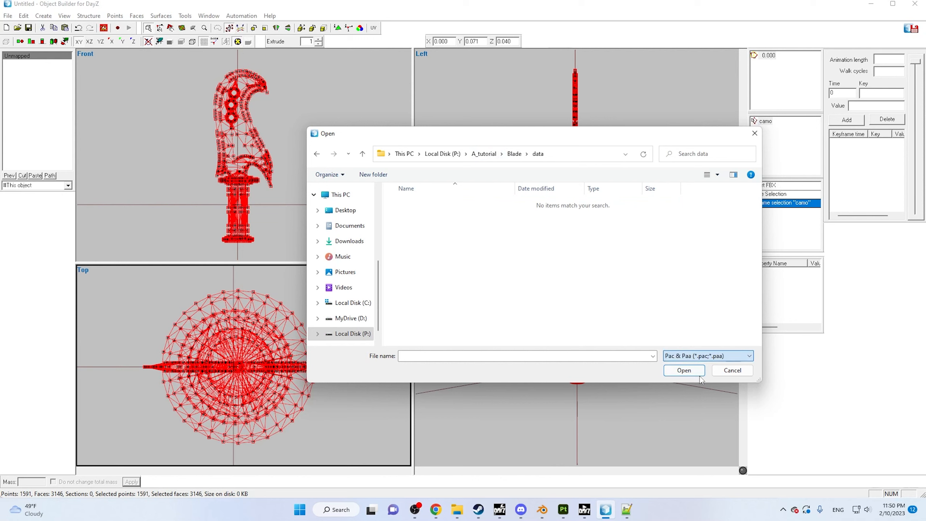
left_click(421, 206)
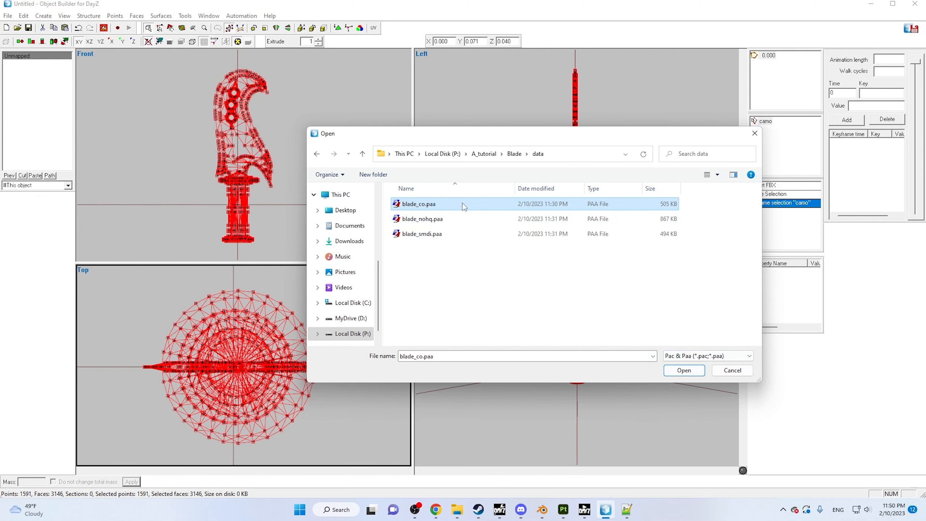
left_click(685, 371)
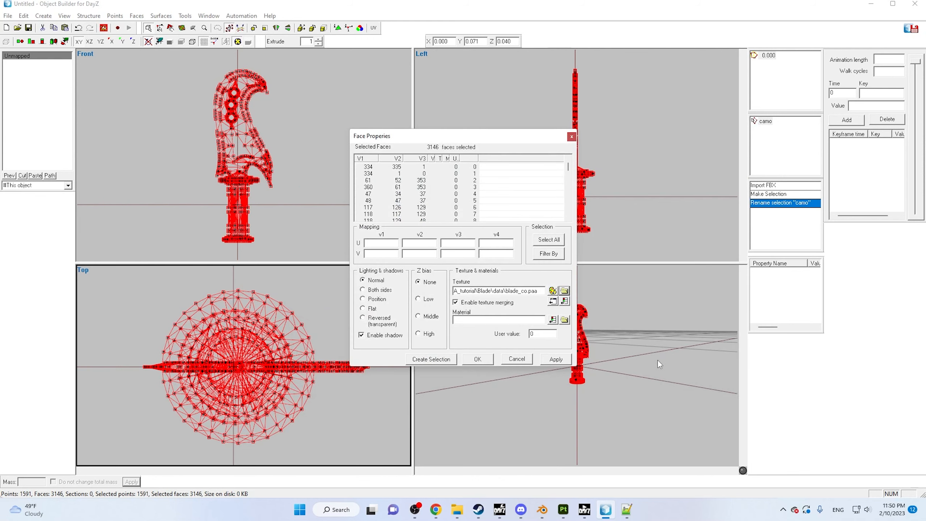
left_click(455, 291)
type("P")
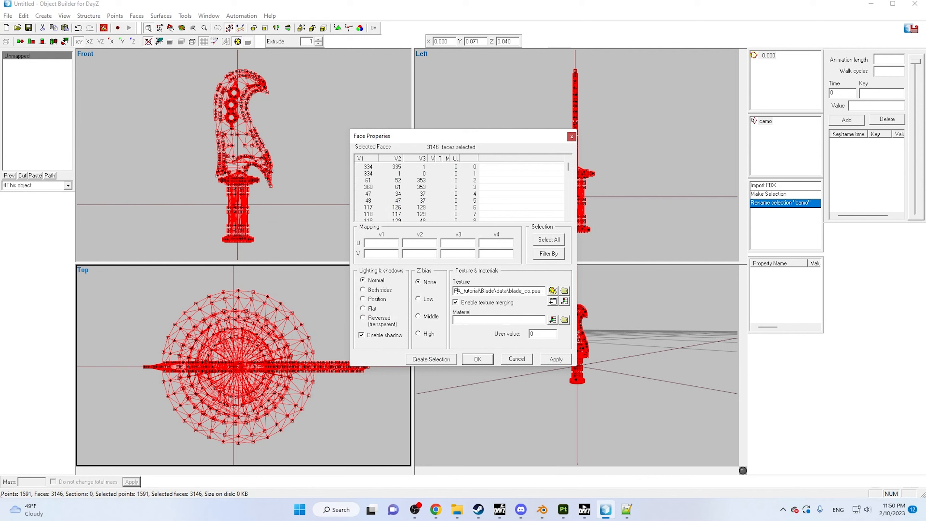
type(":\\")
key("BackSpace")
Step: Assign blade.rvmat from the data folder as the material and apply the face properties to all selected faces
left_click(564, 320)
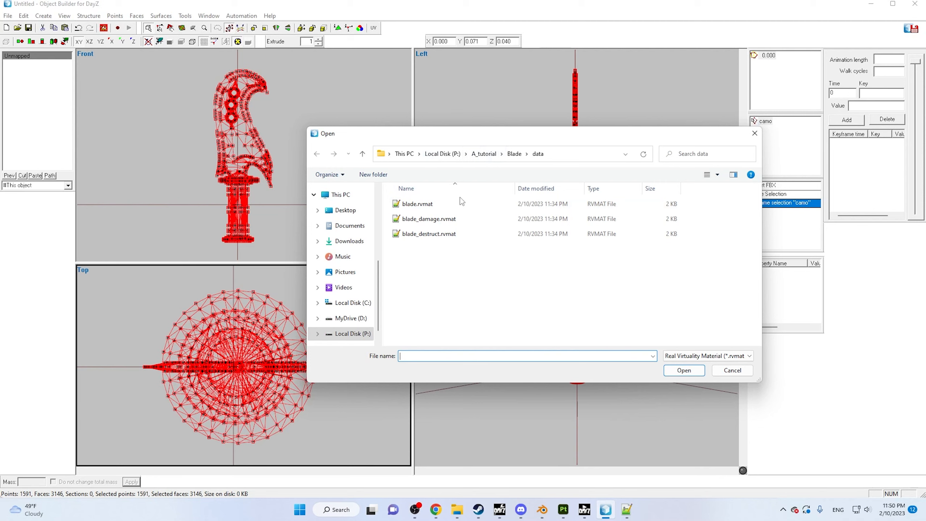
left_click(414, 209)
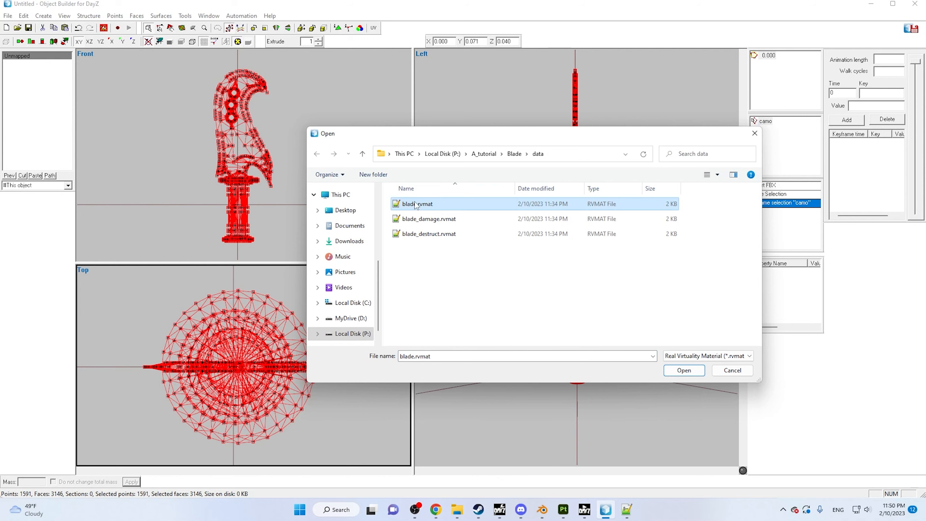
left_click(683, 370)
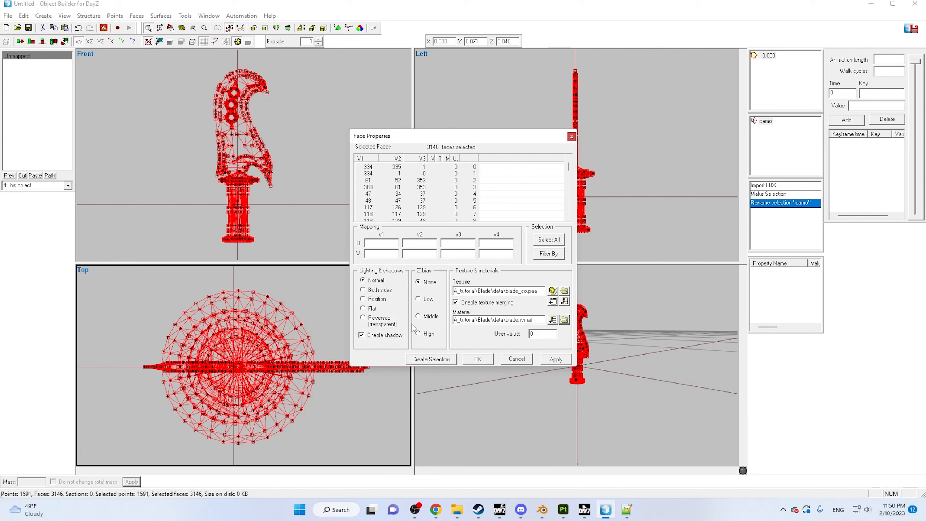
left_click(551, 360)
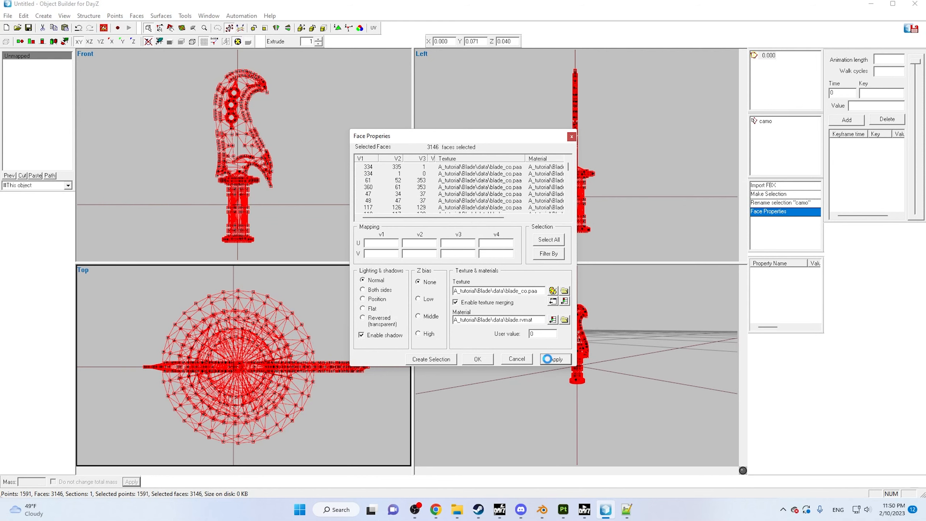
left_click(478, 359)
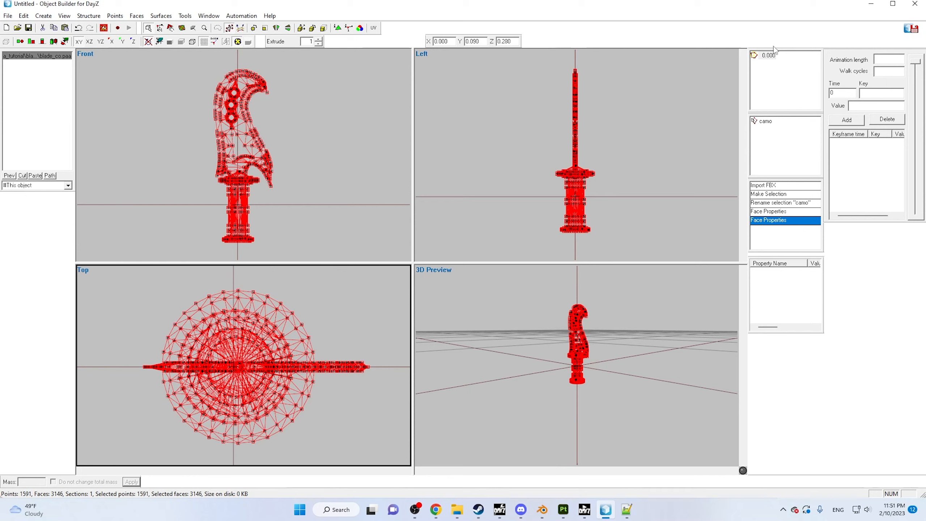
Step: Duplicate the 0.000 LOD twice to add LODs 1.000 and 2.000
left_click(768, 55)
right_click(769, 58)
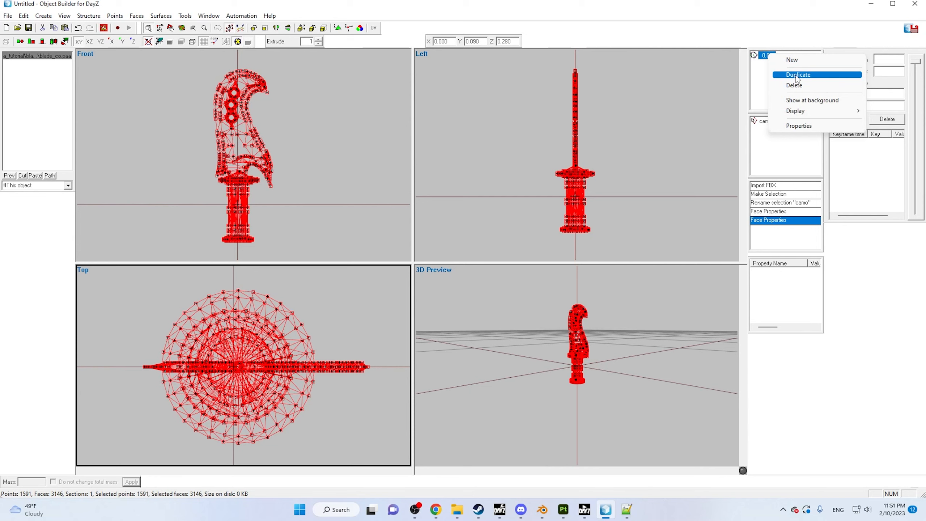
left_click(797, 75)
right_click(768, 64)
left_click(794, 85)
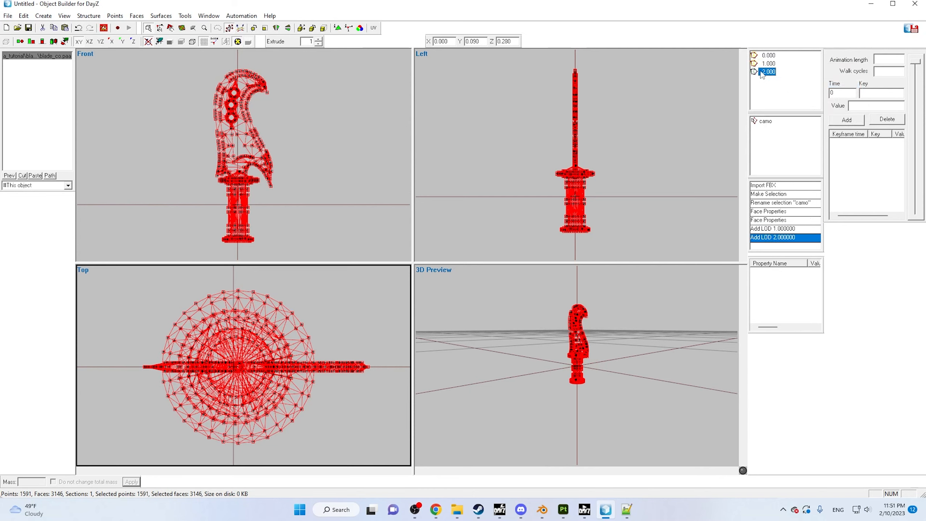
Step: Change the type of the 2.000 LOD to Memory in its properties
right_click(769, 72)
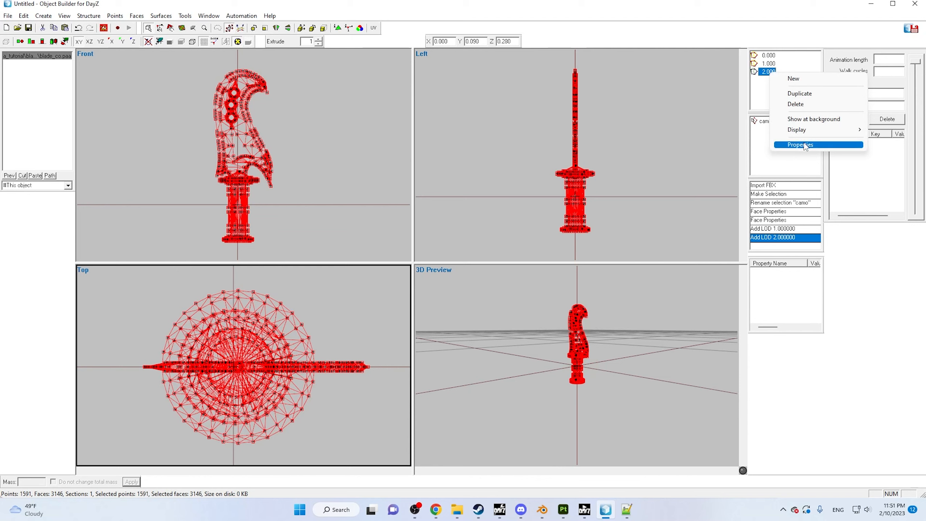
left_click(789, 145)
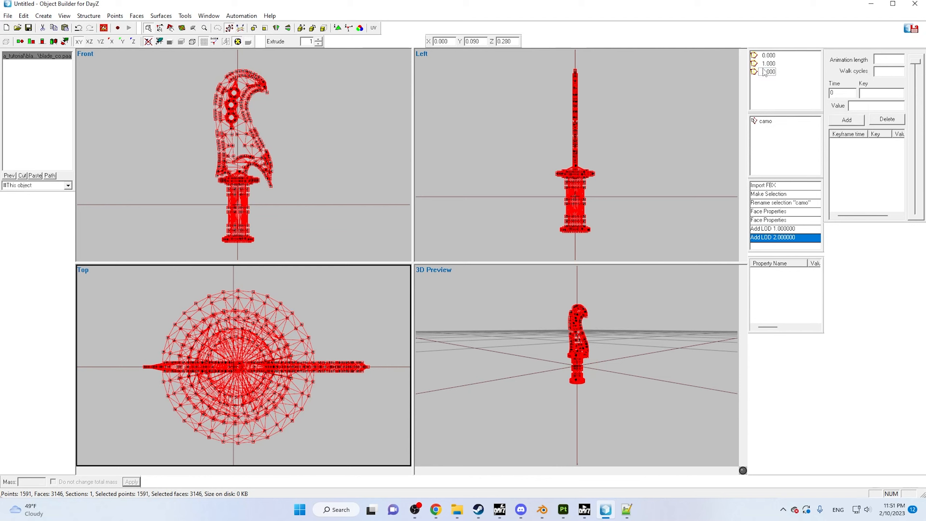
right_click(766, 73)
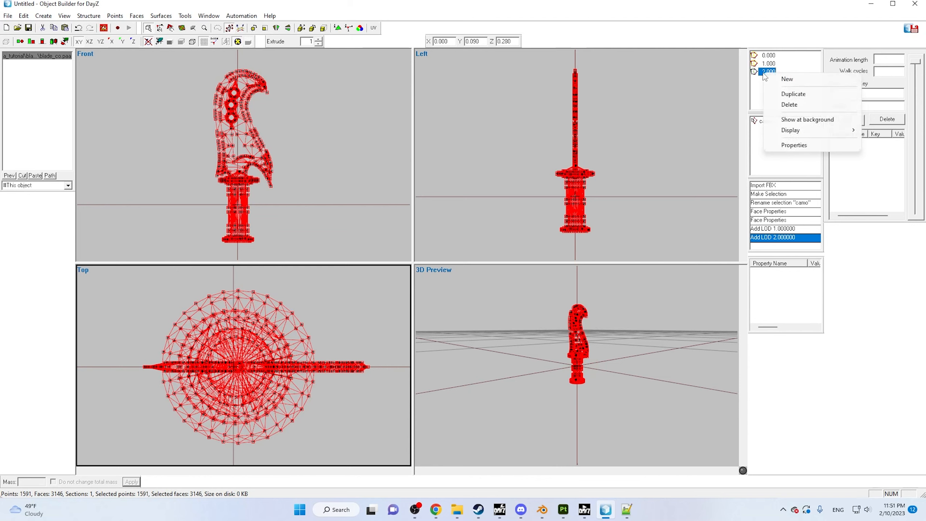
left_click(794, 145)
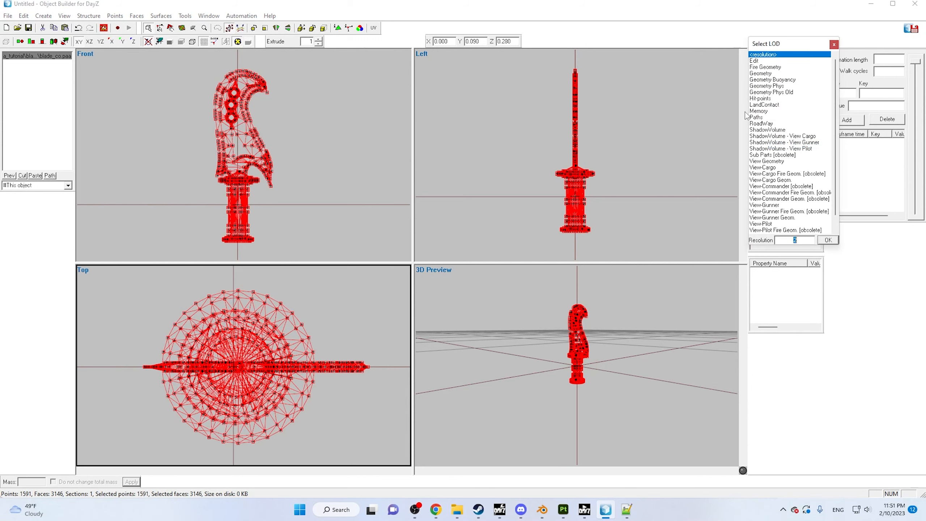
left_click(763, 111)
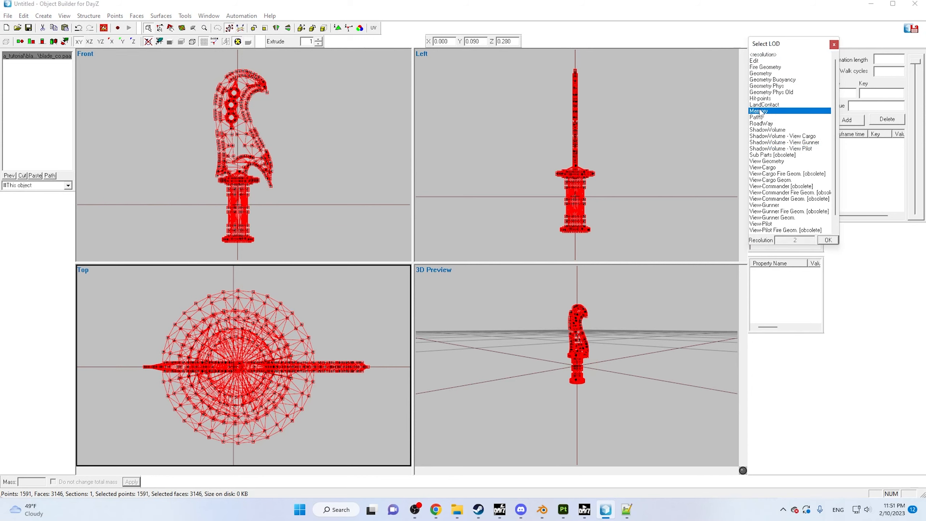
double_click(758, 112)
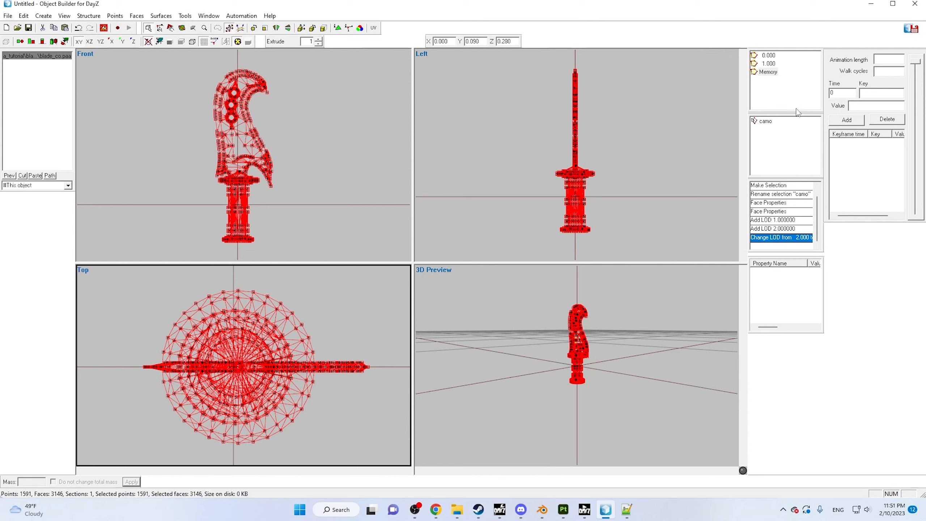
Step: Change the type of the 1.000 LOD to Geometry in its properties
left_click(769, 64)
key("Down")
right_click(769, 65)
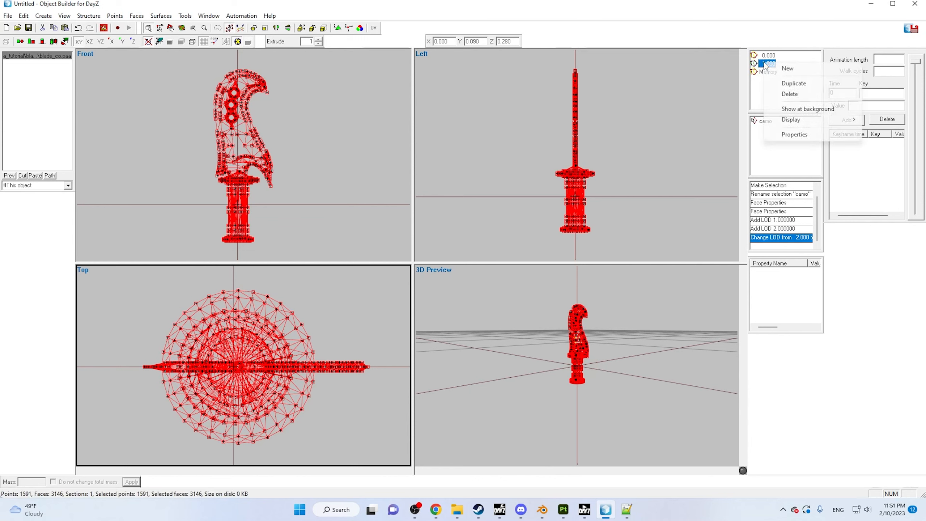
left_click(795, 134)
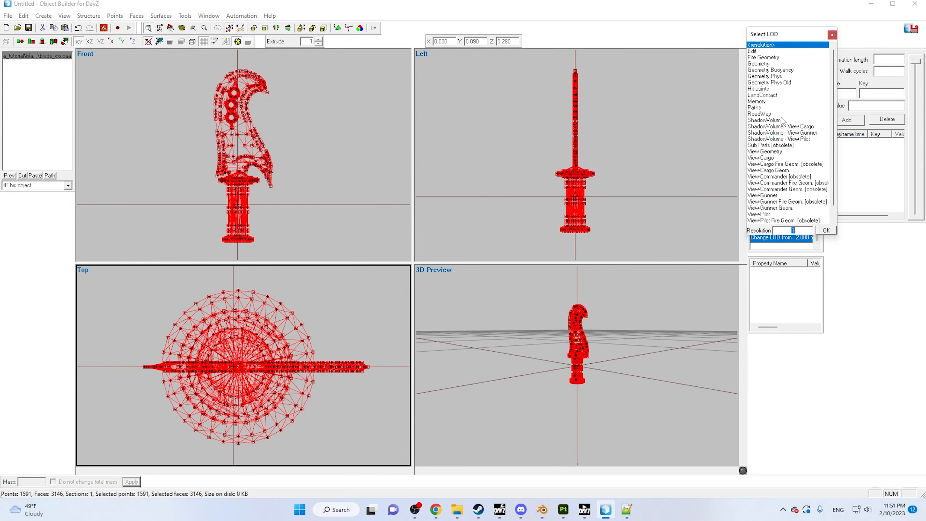
left_click(757, 64)
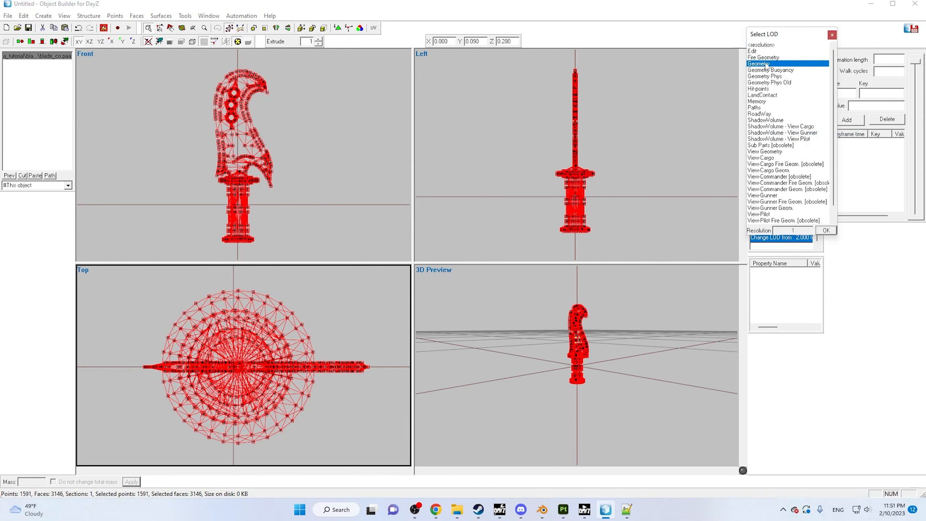